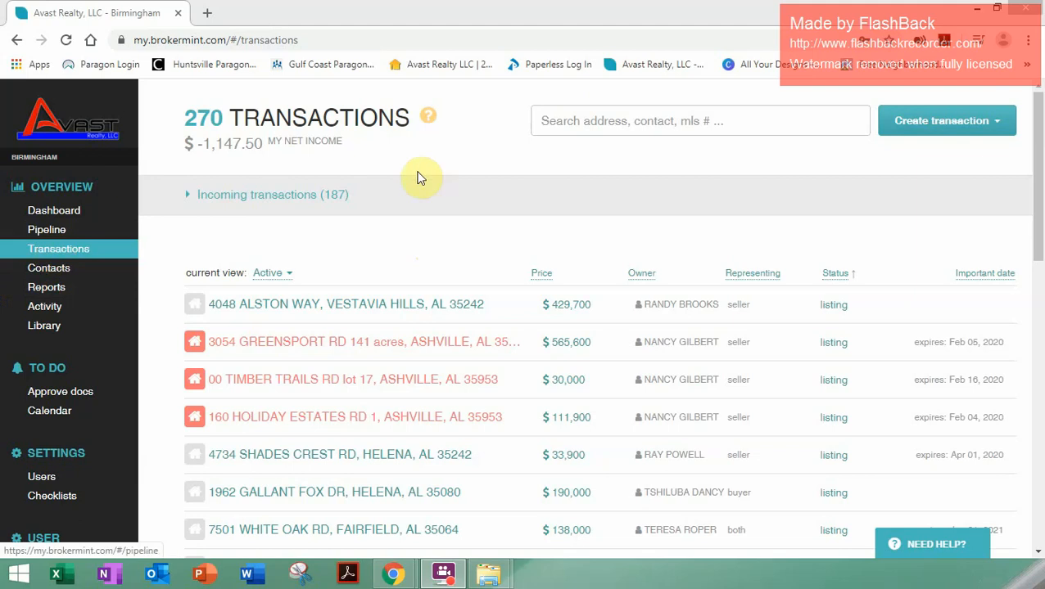
Step: Search the transactions by street number 1313 and open the pending Birmingham transaction
click(585, 112)
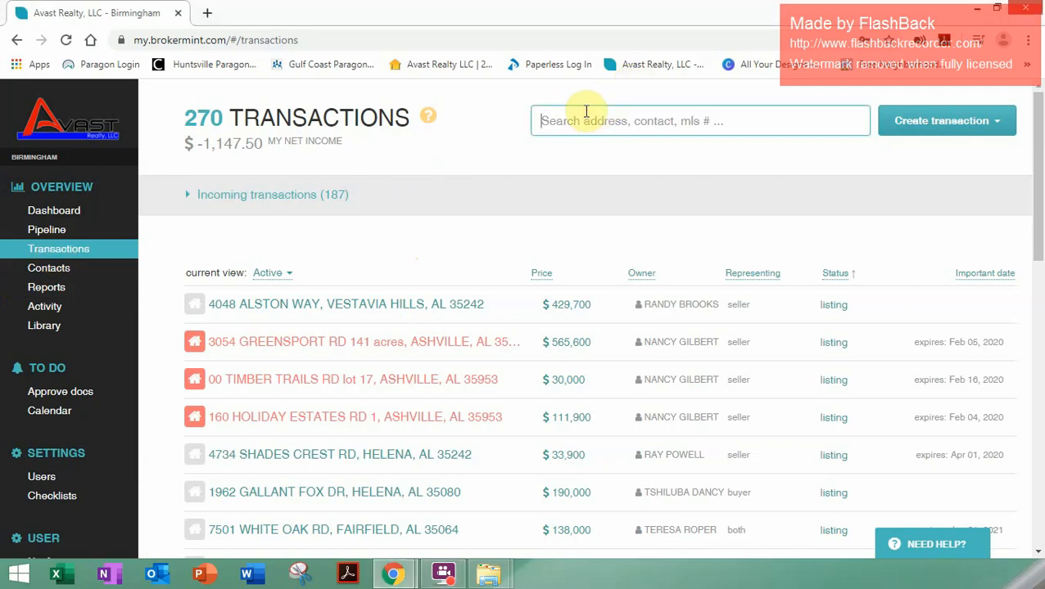
text(1313)
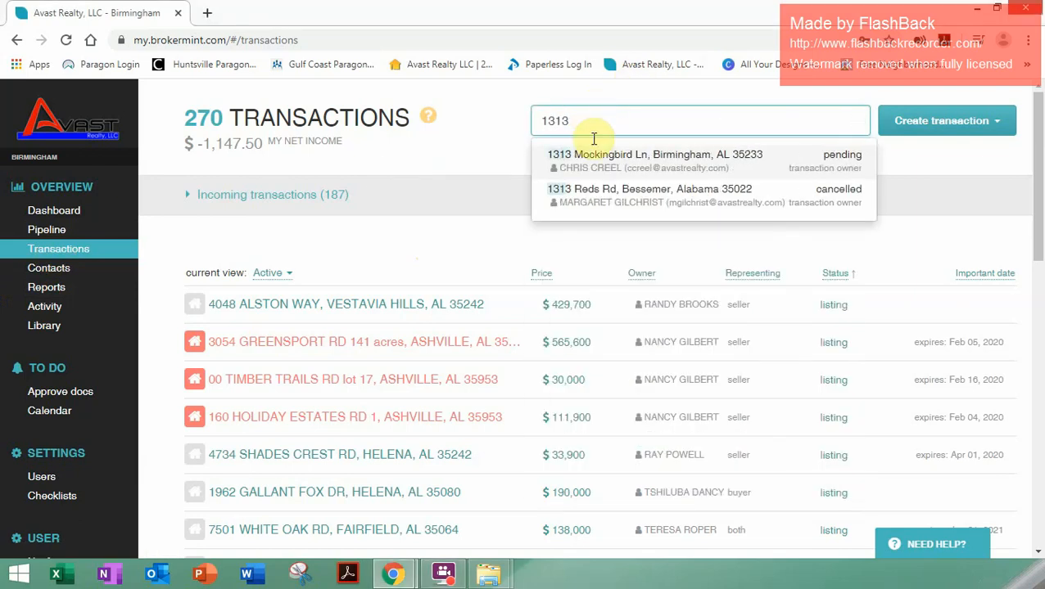
click(612, 156)
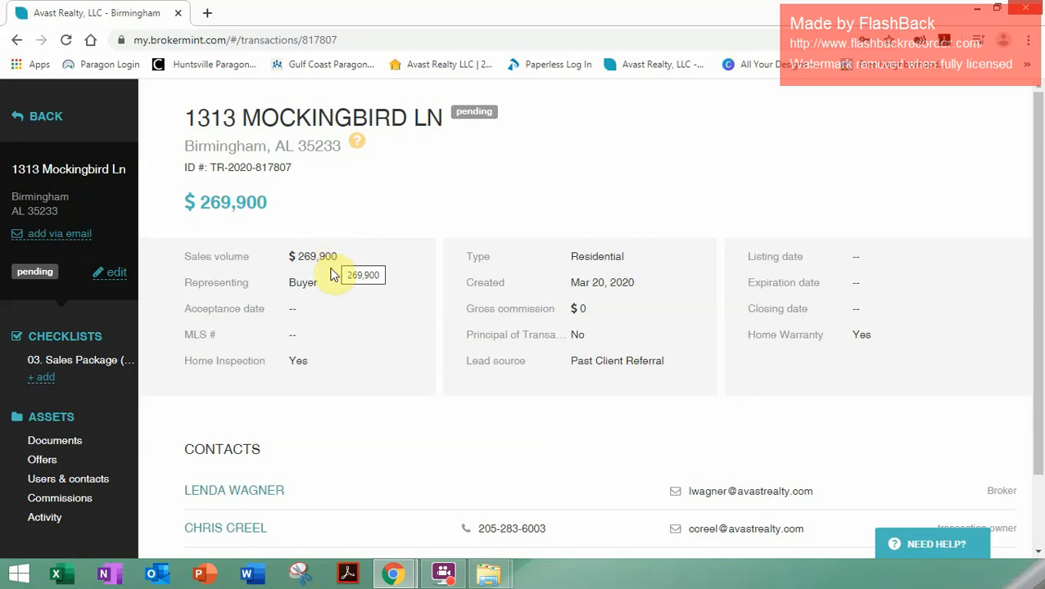
Step: Switch the pending transaction to a listing and confirm the change
click(117, 276)
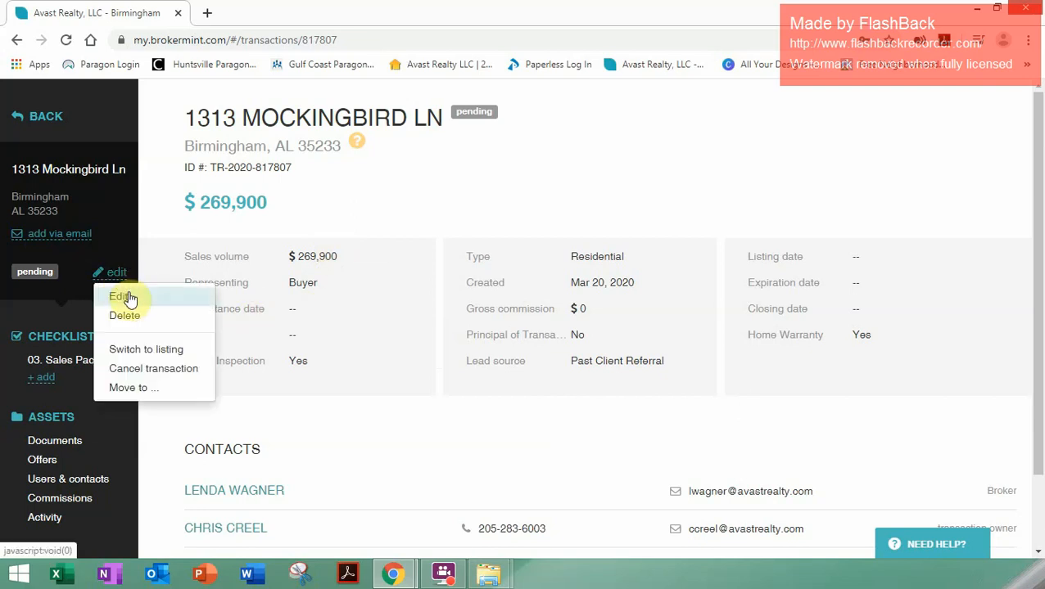
click(148, 350)
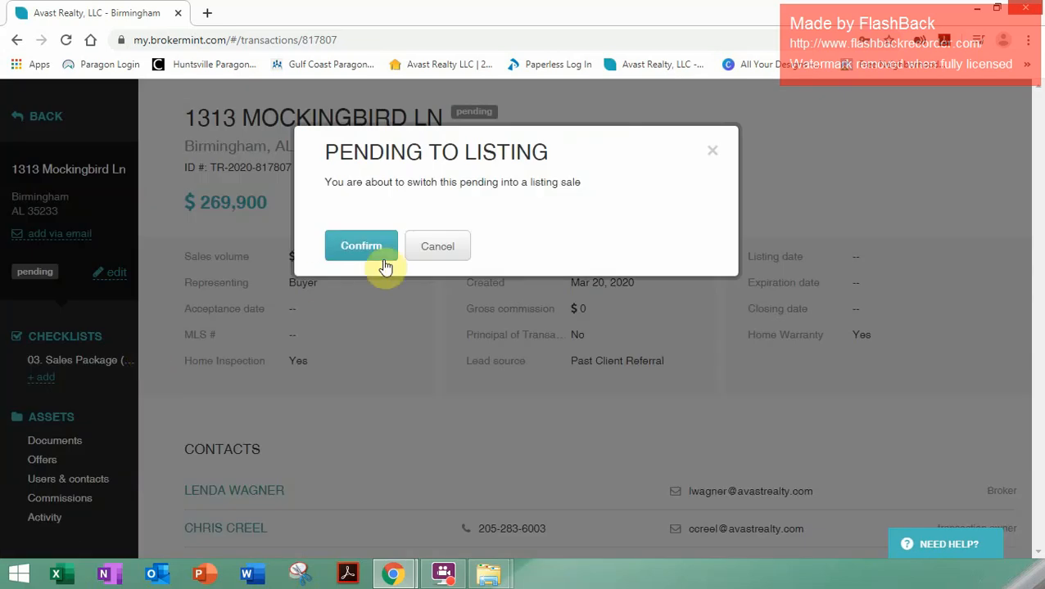
click(358, 252)
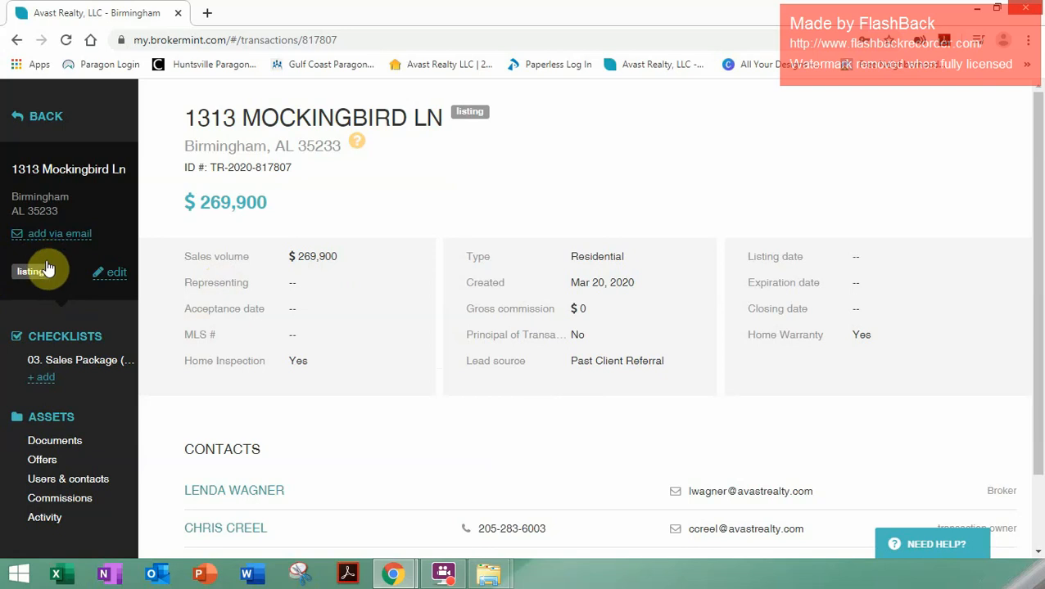
Step: Switch the transaction from listing back to pending and confirm the change
click(103, 280)
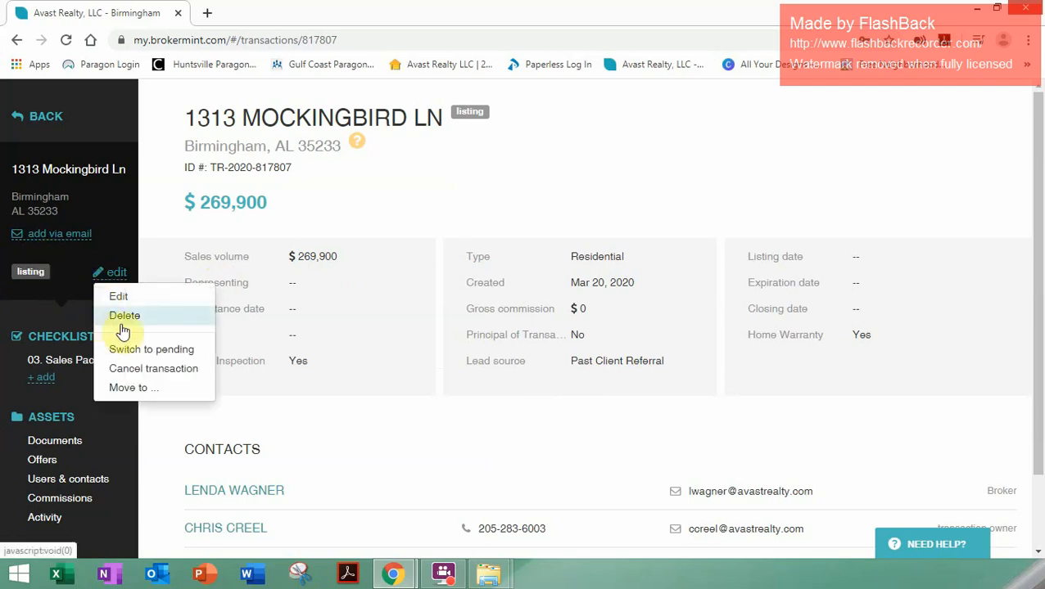
click(131, 348)
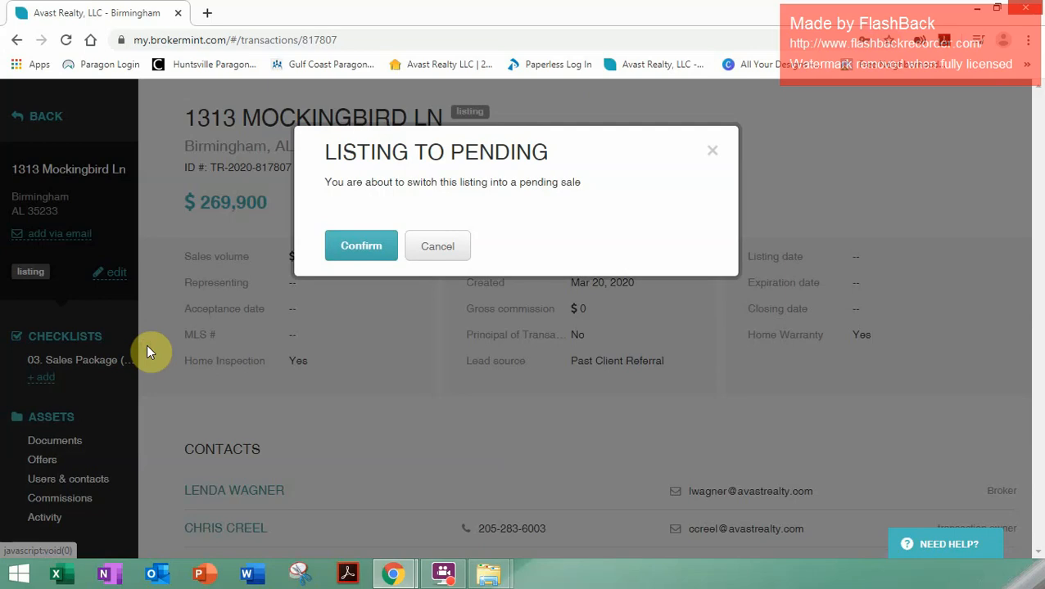
click(360, 248)
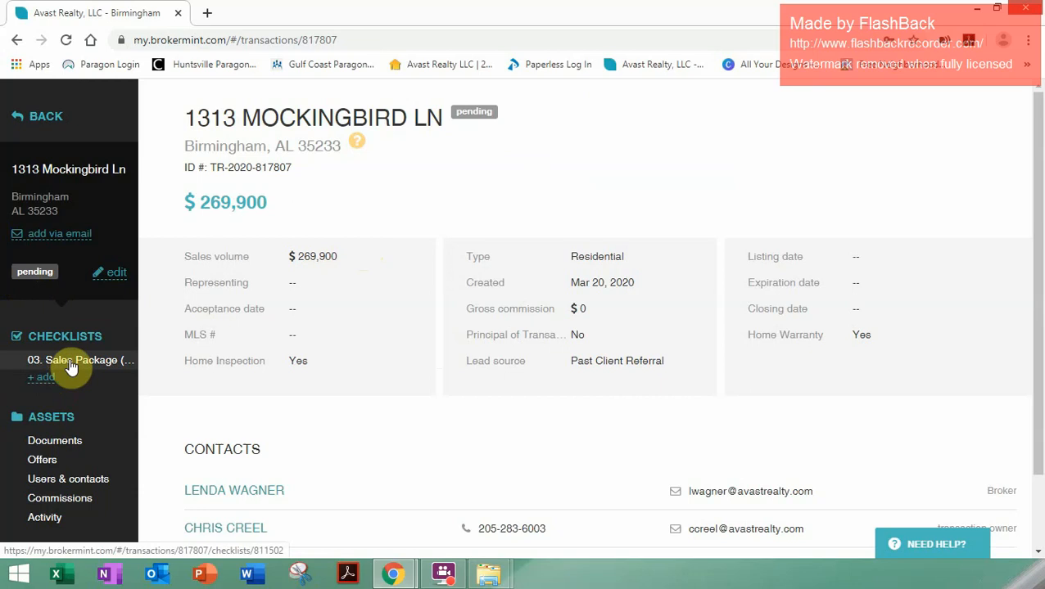
Step: Upload the three Miscellaneous Addendum files and Seller's_OK.pdf into the transaction's unsorted documents
click(55, 442)
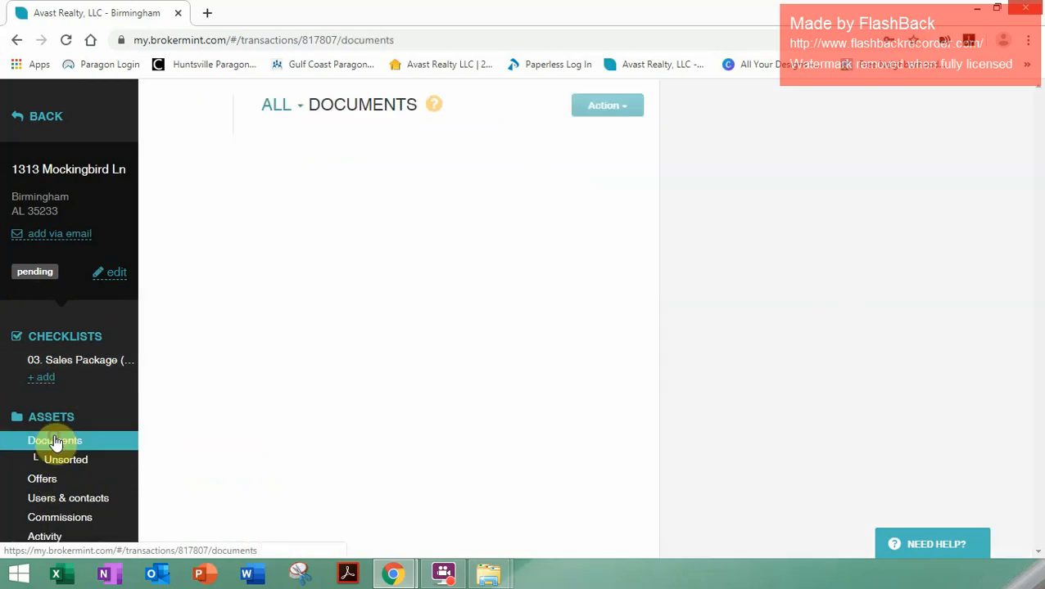
click(78, 463)
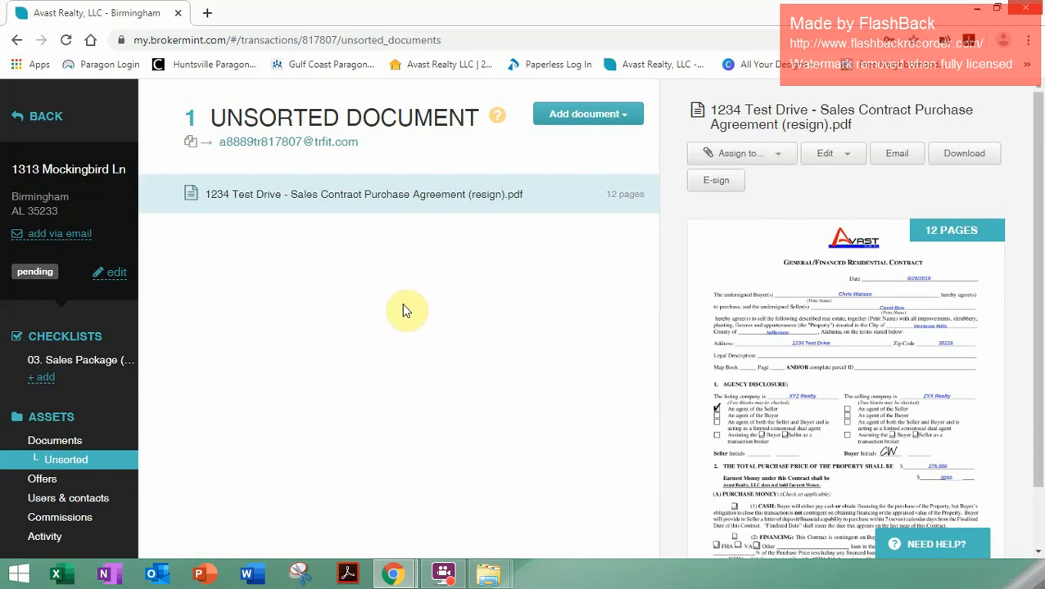
click(553, 121)
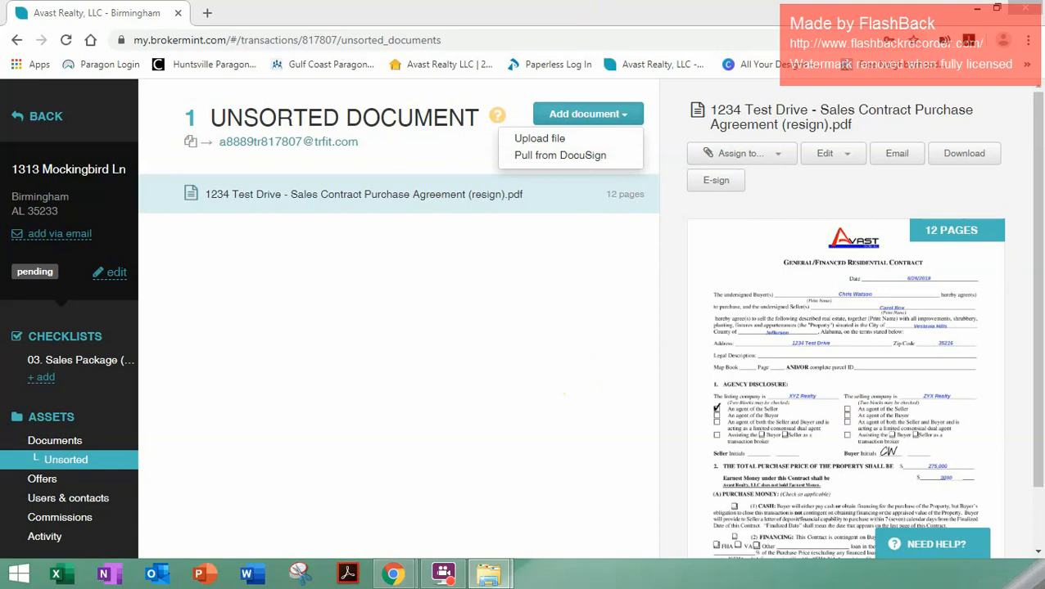
drag(1040, 215, 544, 353)
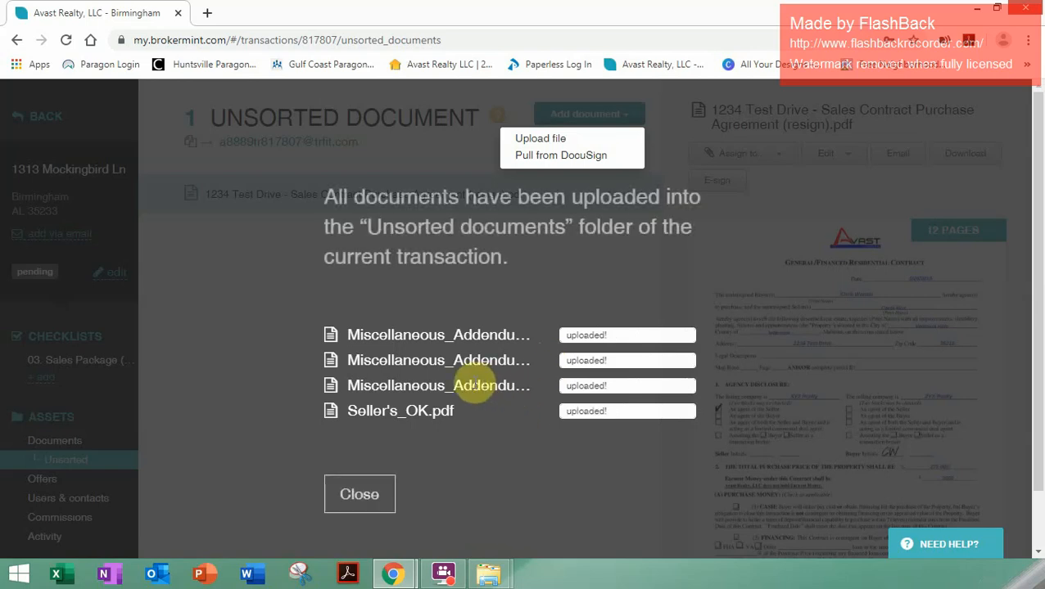
click(370, 495)
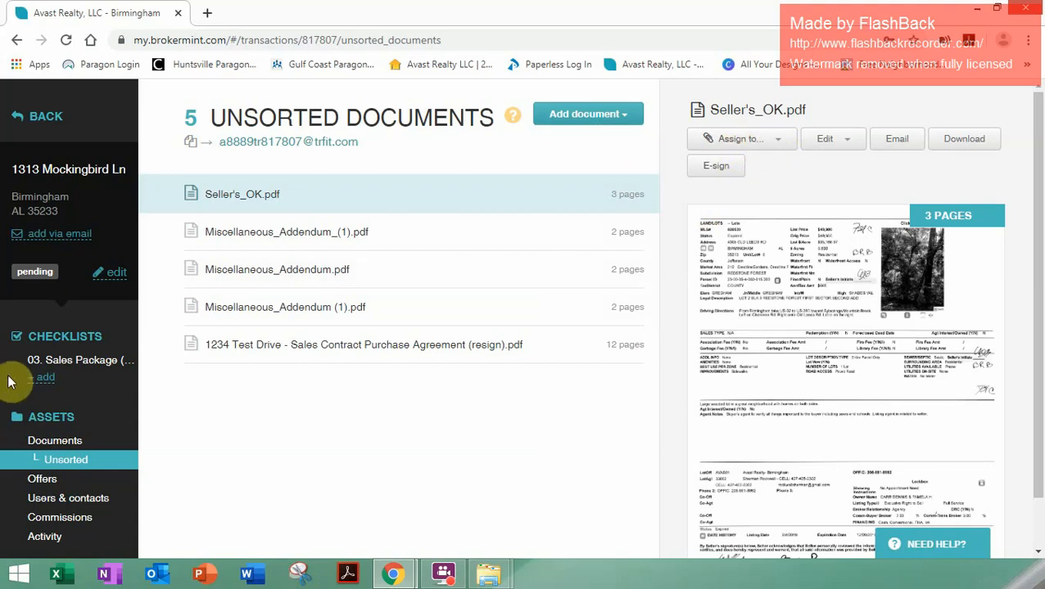
Step: Look through the 03. Sales Package (Buyer Side) checklist to see which tasks still need an upload
click(89, 363)
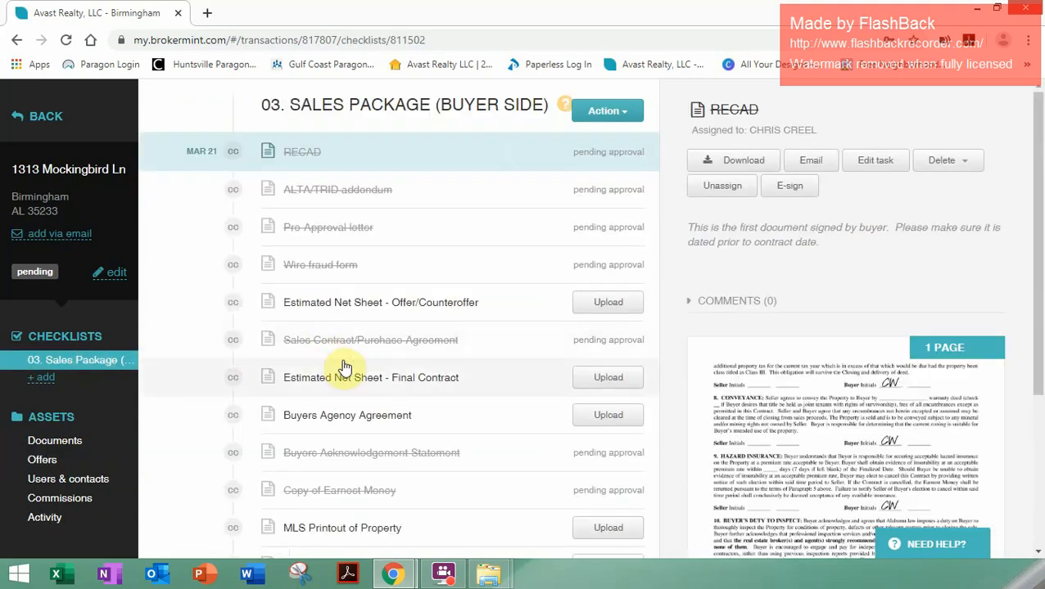
scroll(376, 244, down, 2)
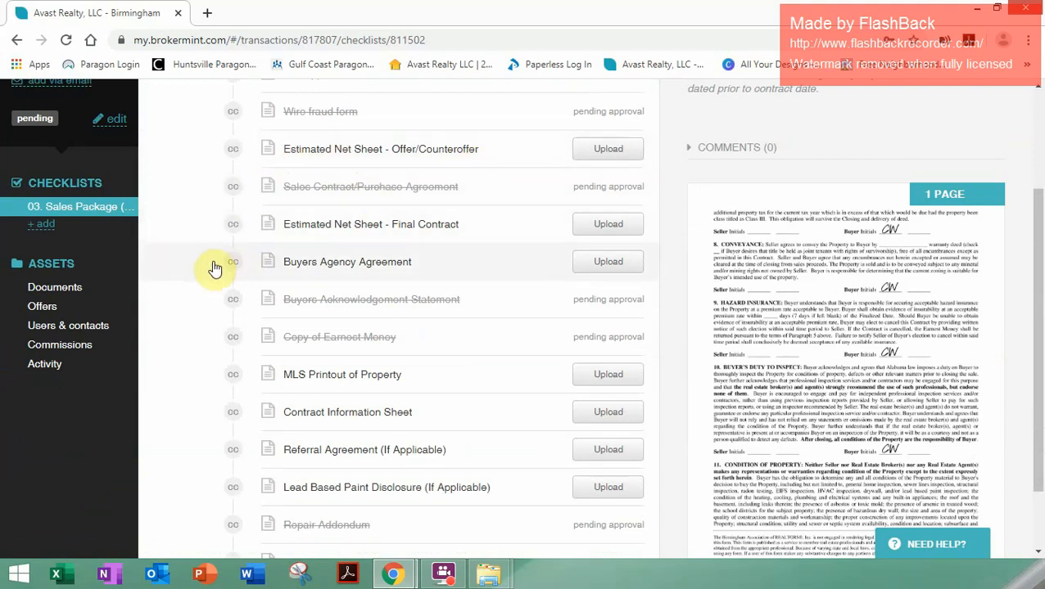
scroll(211, 277, up, 1)
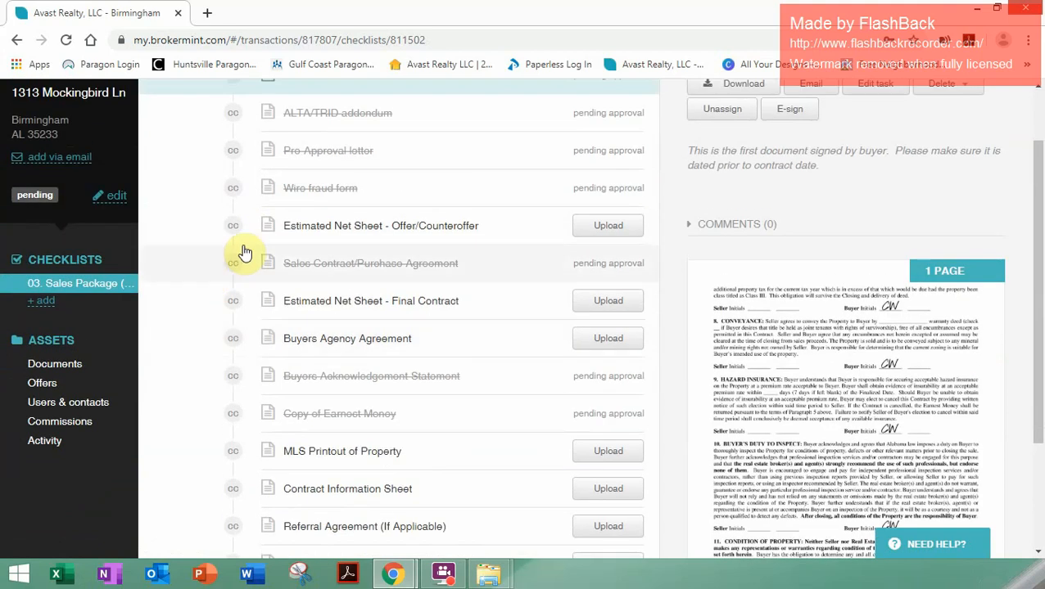
scroll(179, 282, down, 1)
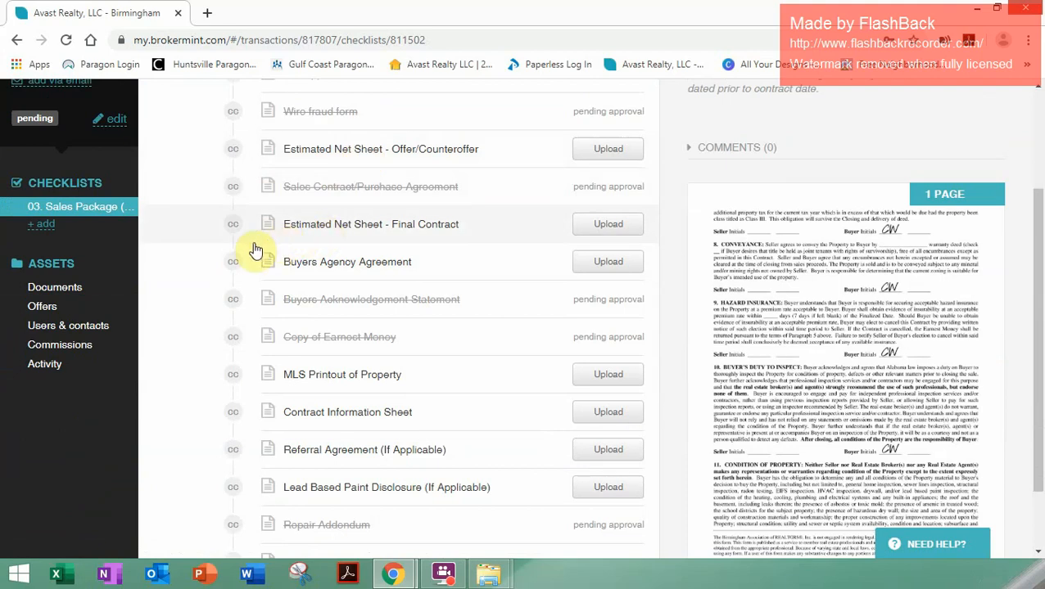
scroll(203, 294, down, 1)
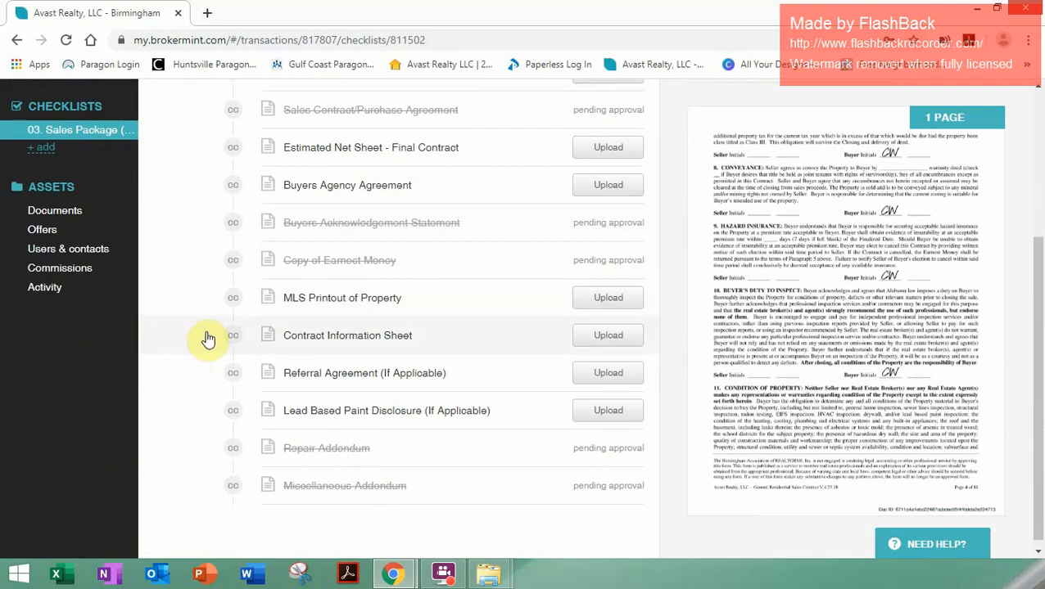
scroll(208, 339, up, 4)
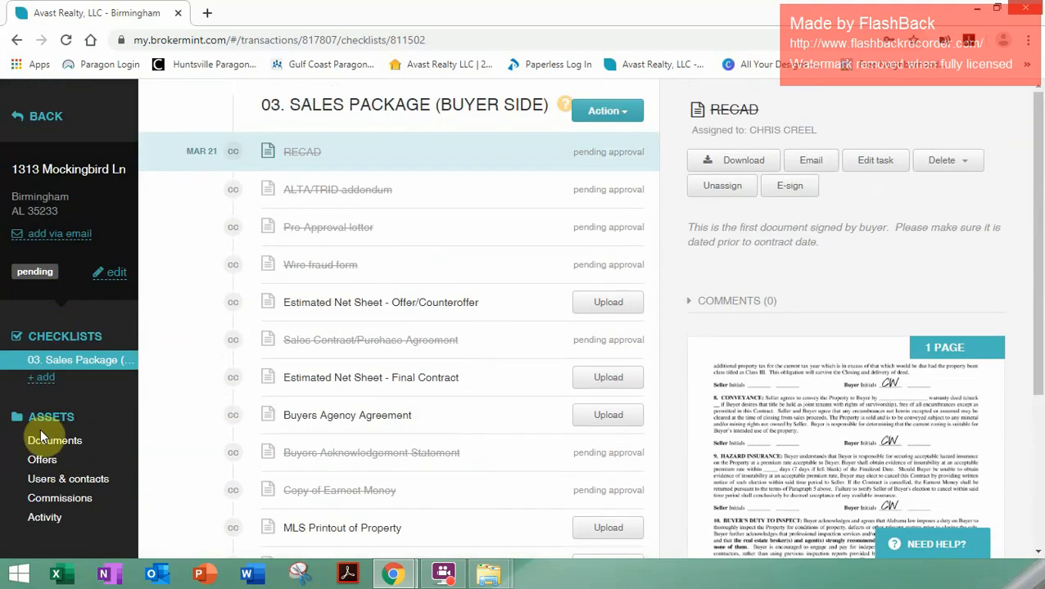
Step: Upload another copy of Seller's_OK.pdf into the transaction's unsorted documents
click(42, 443)
click(70, 460)
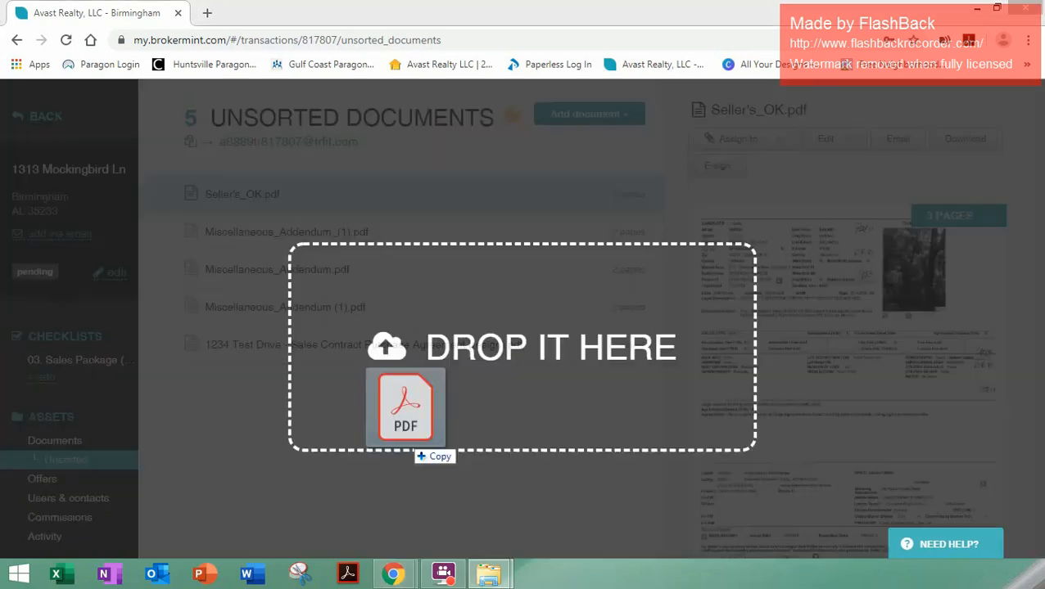
drag(406, 408, 500, 356)
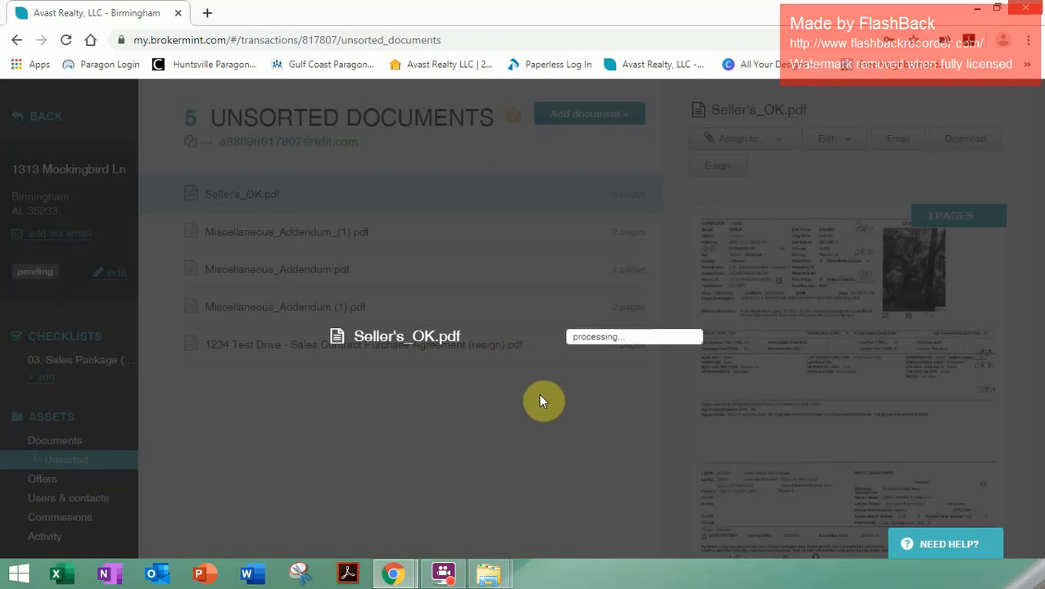
click(340, 419)
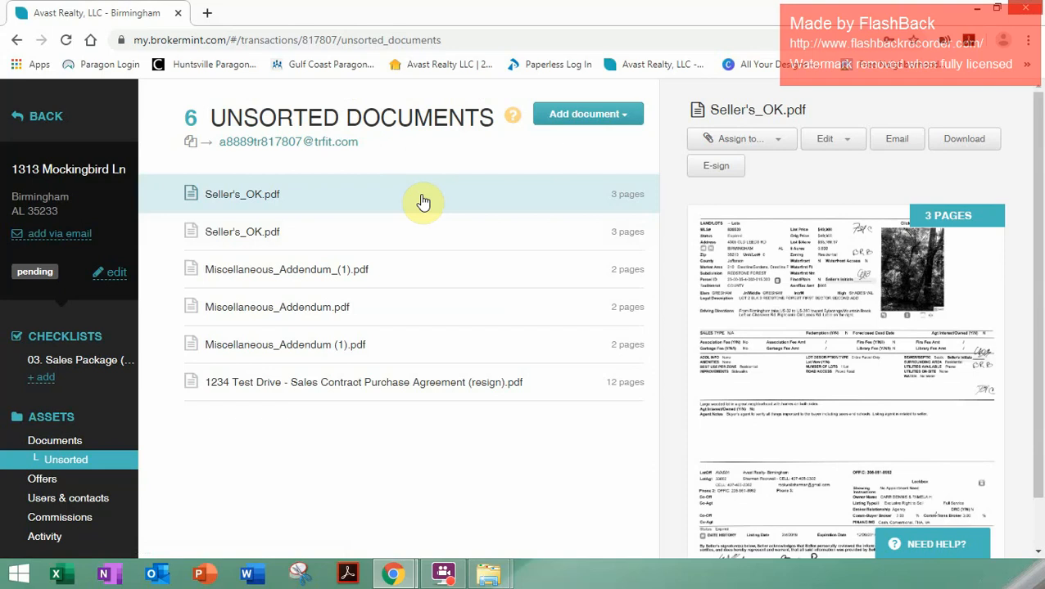
Step: Assign the newest Seller's_OK.pdf to the Buyers Agency Agreement and the remaining Seller's_OK.pdf to the MLS Printout of Property
click(719, 141)
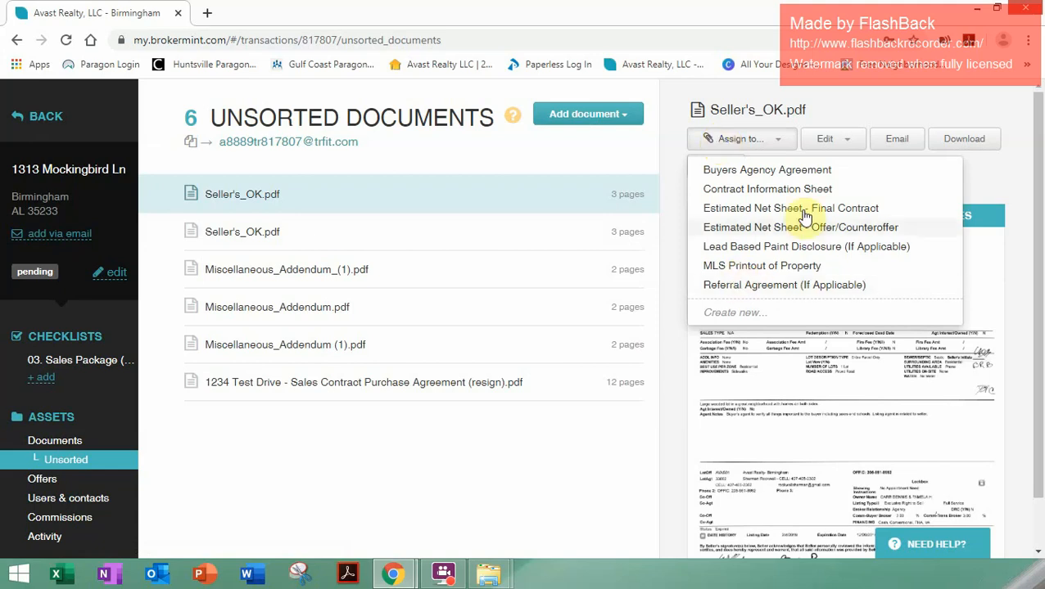
click(754, 172)
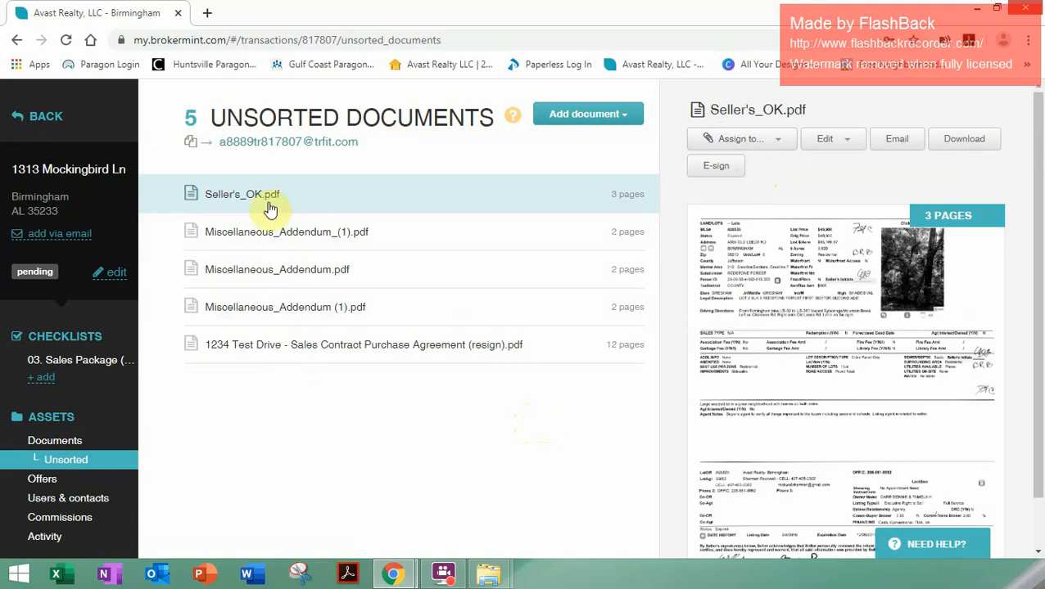
click(731, 141)
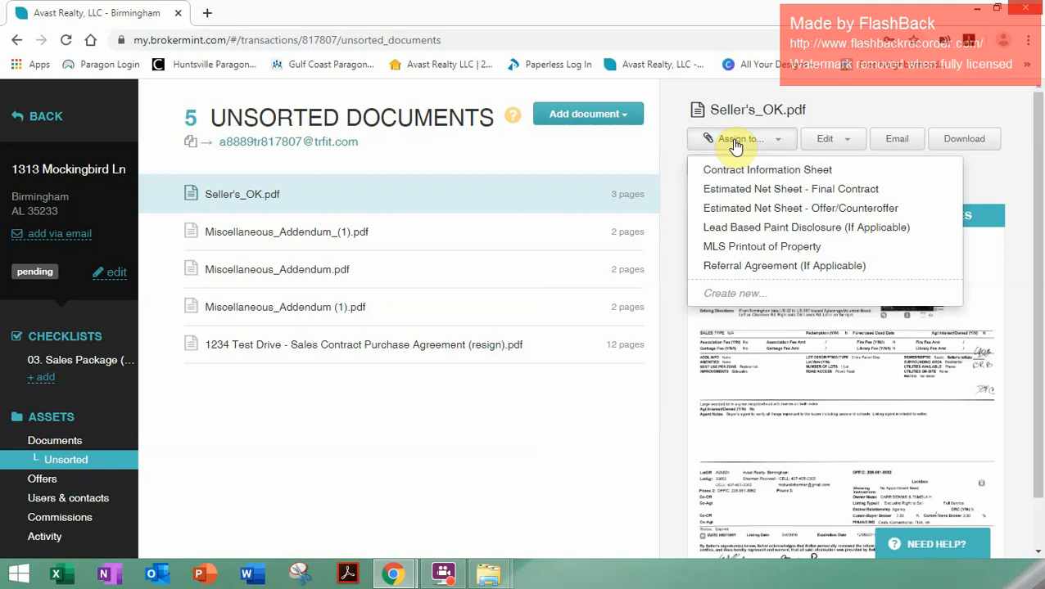
click(725, 249)
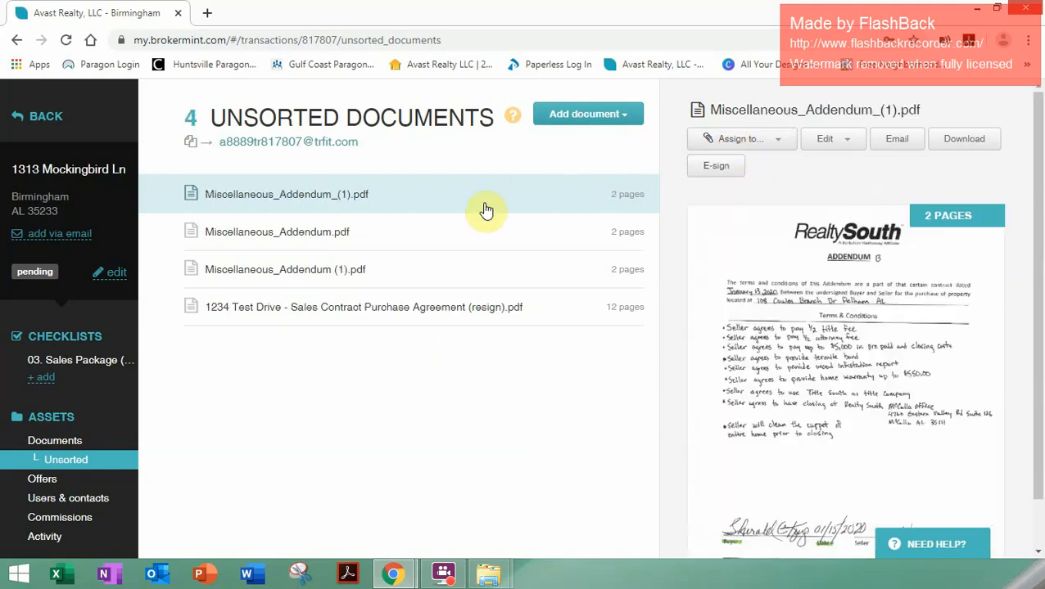
Step: Assign the unsorted Miscellaneous_Addendum_(1).pdf to the Contract Information Sheet task
click(726, 143)
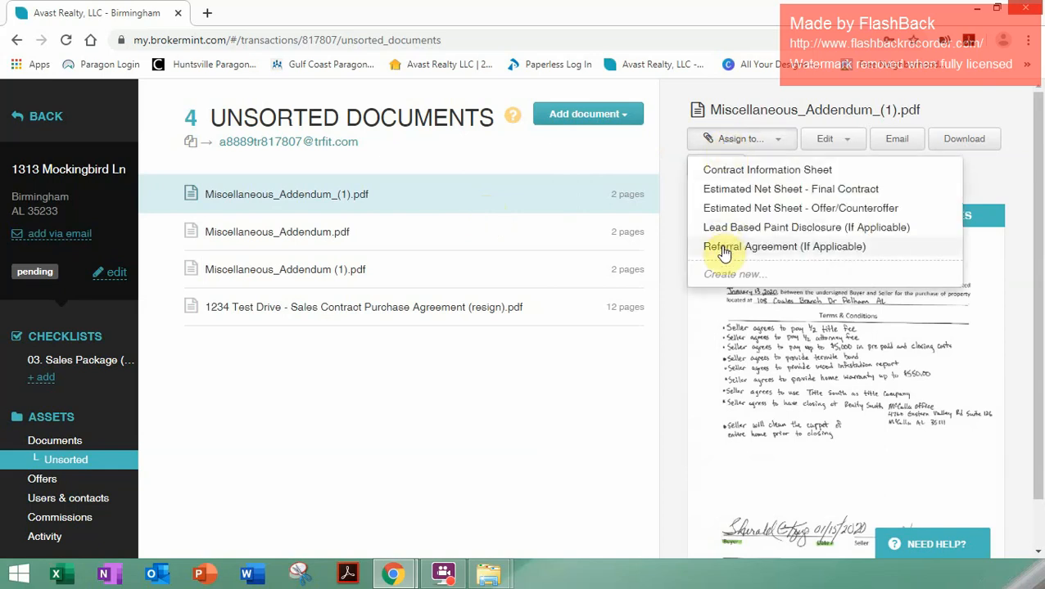
click(733, 172)
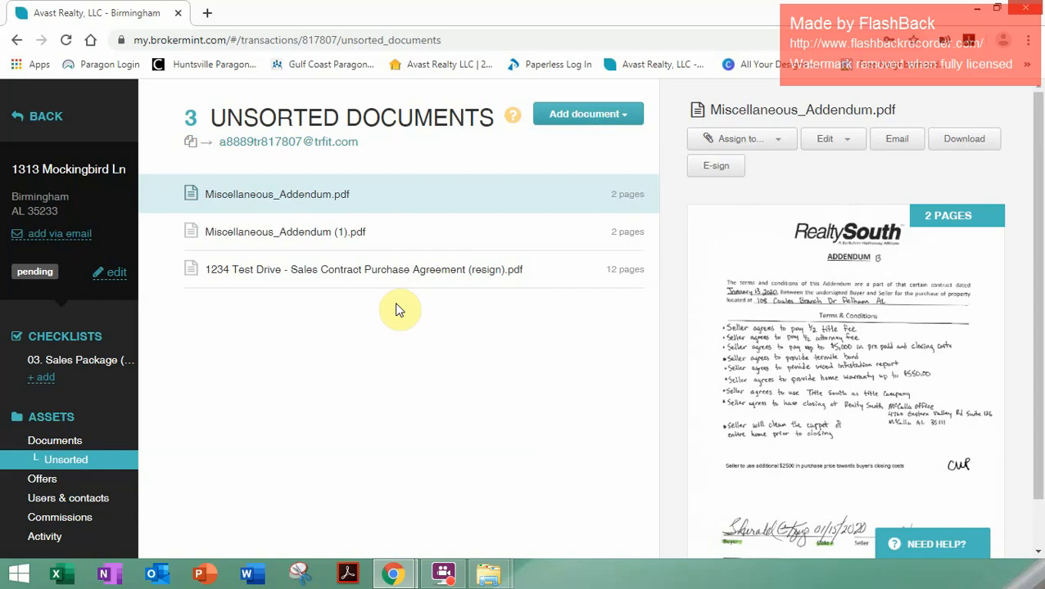
Step: Request an exemption for the Referral Agreement (If Applicable) task in the Sales Package checklist and open its comment field for entry
click(63, 362)
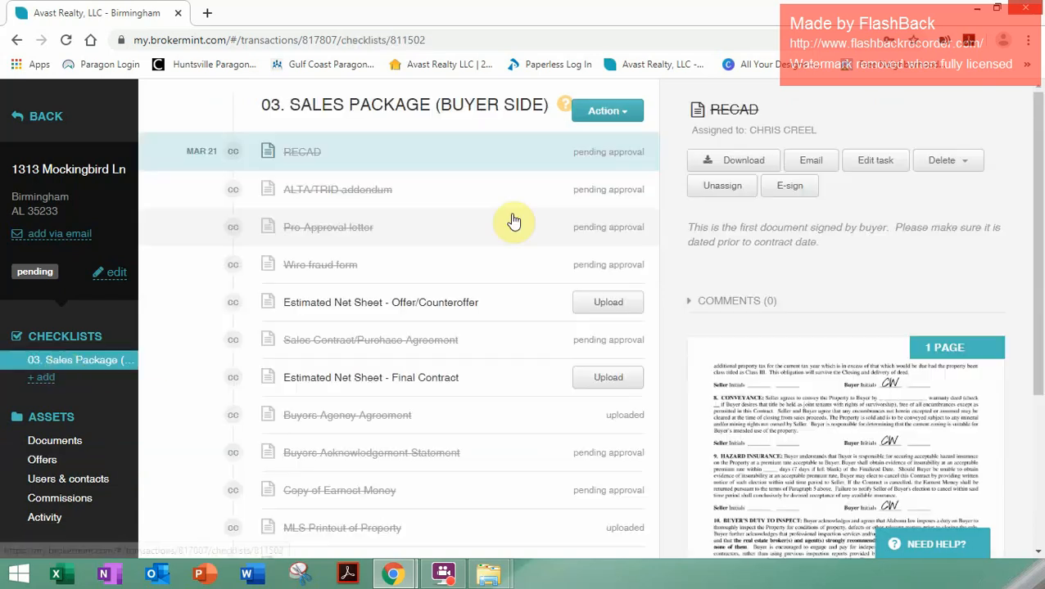
scroll(496, 239, down, 3)
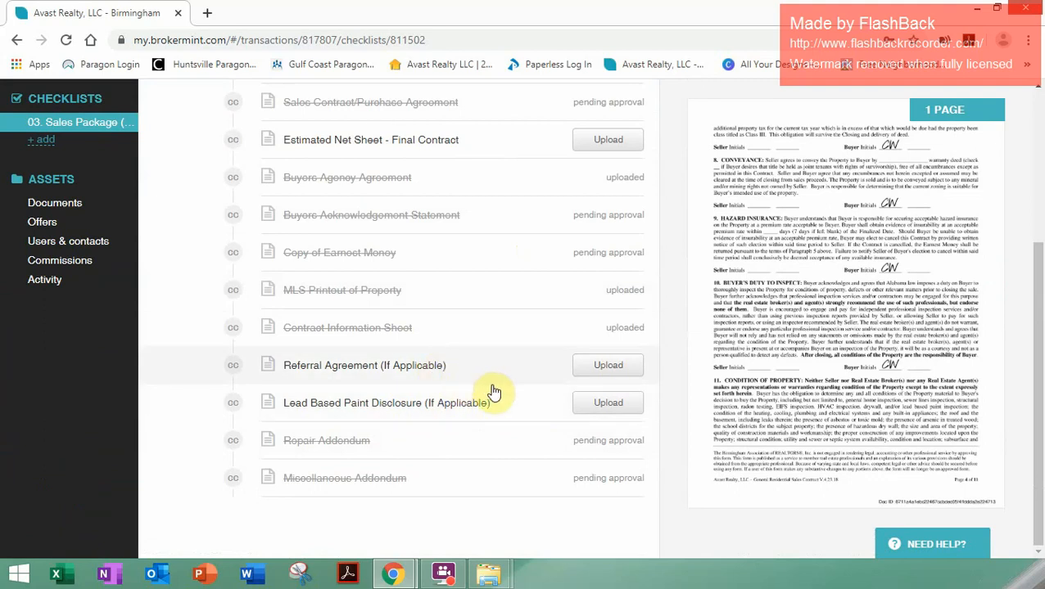
scroll(490, 396, up, 2)
scroll(506, 424, down, 2)
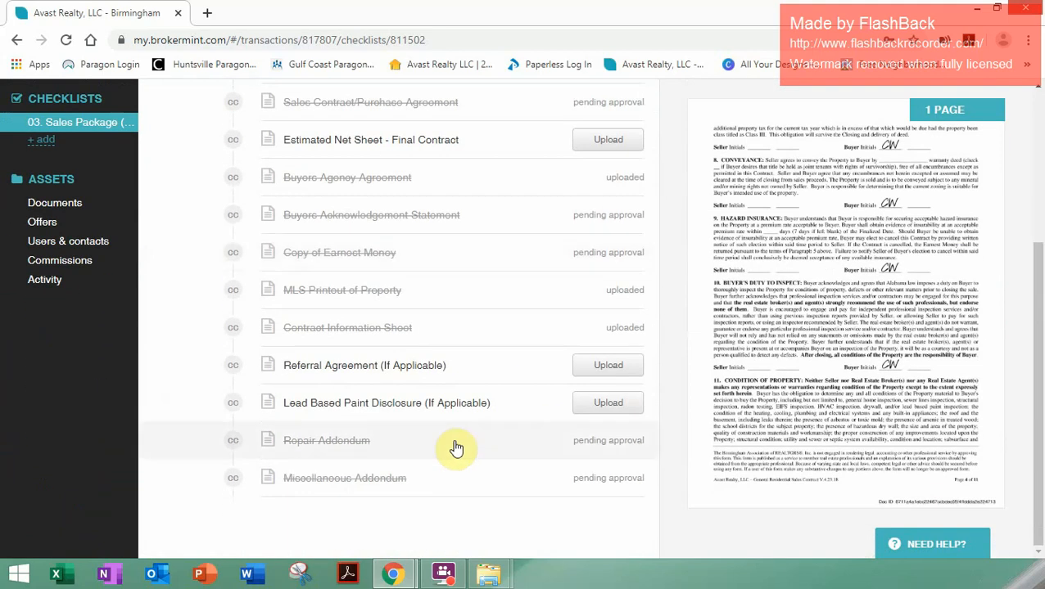
click(438, 373)
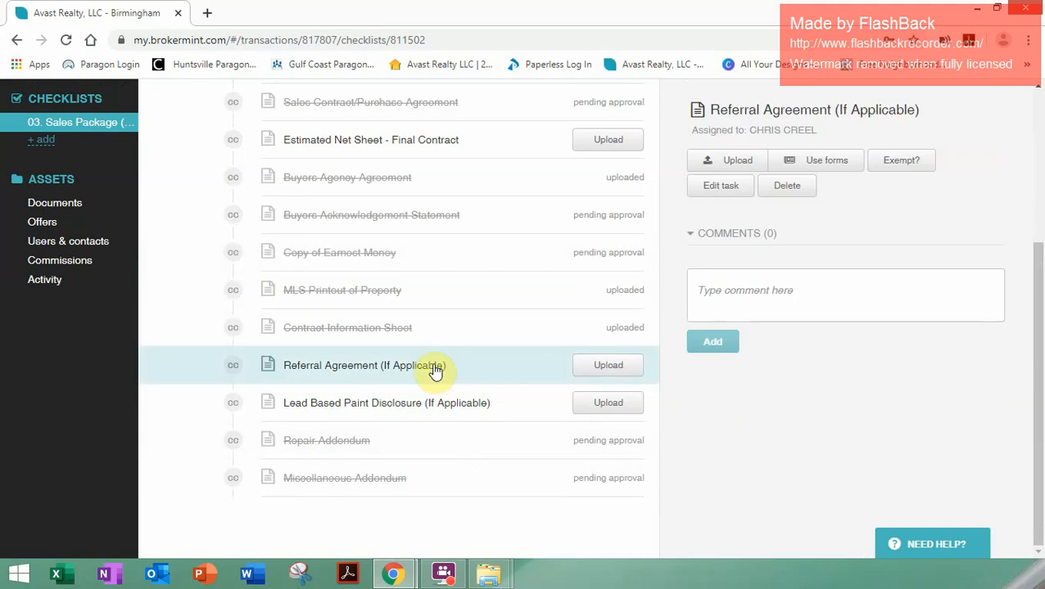
click(898, 167)
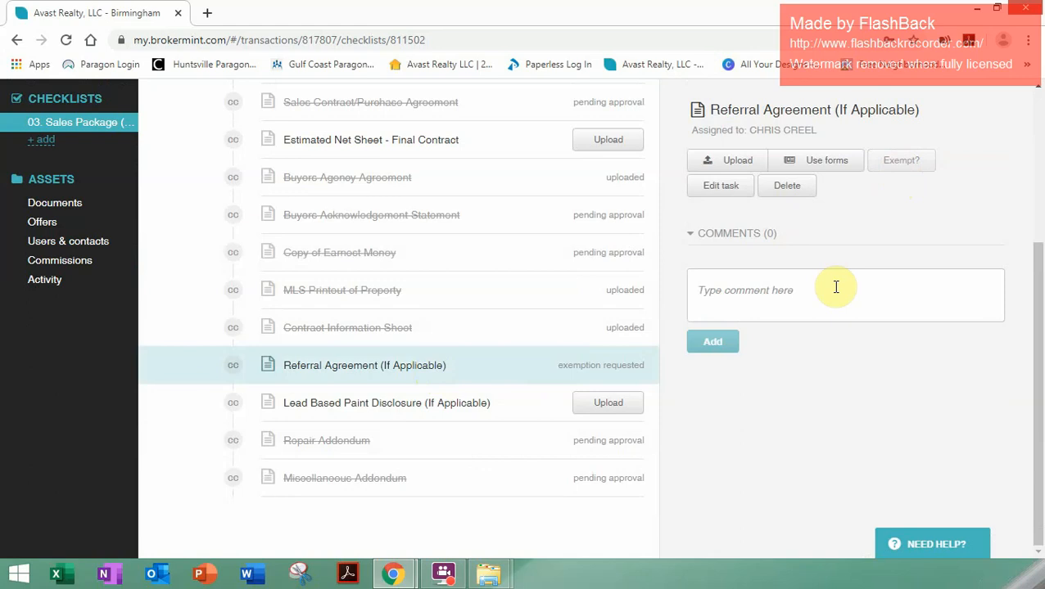
click(788, 289)
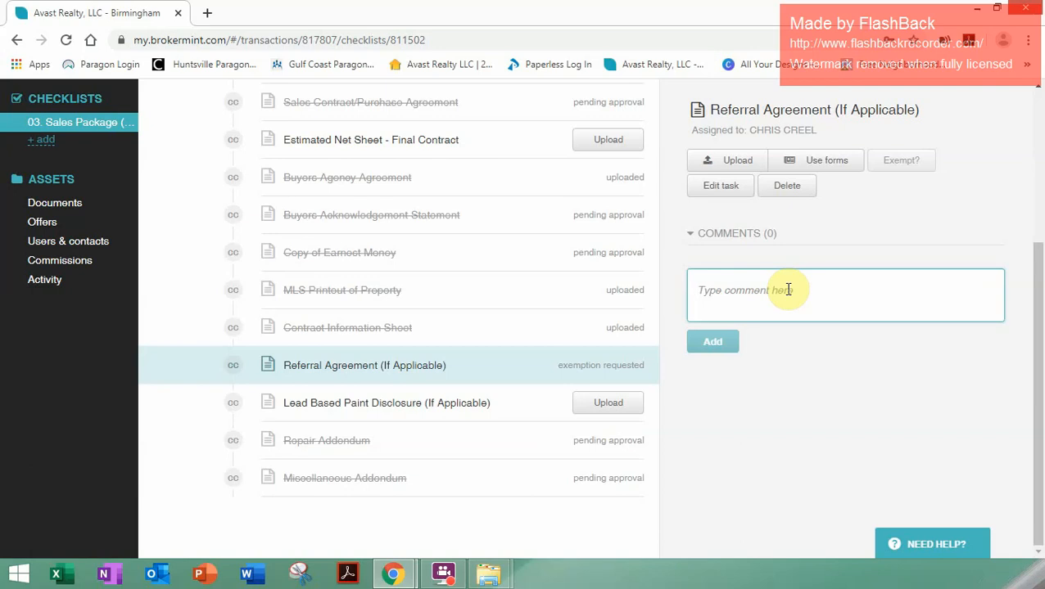
Step: Add the comment "no referral" to the Referral Agreement (If Applicable) task
text(no ref)
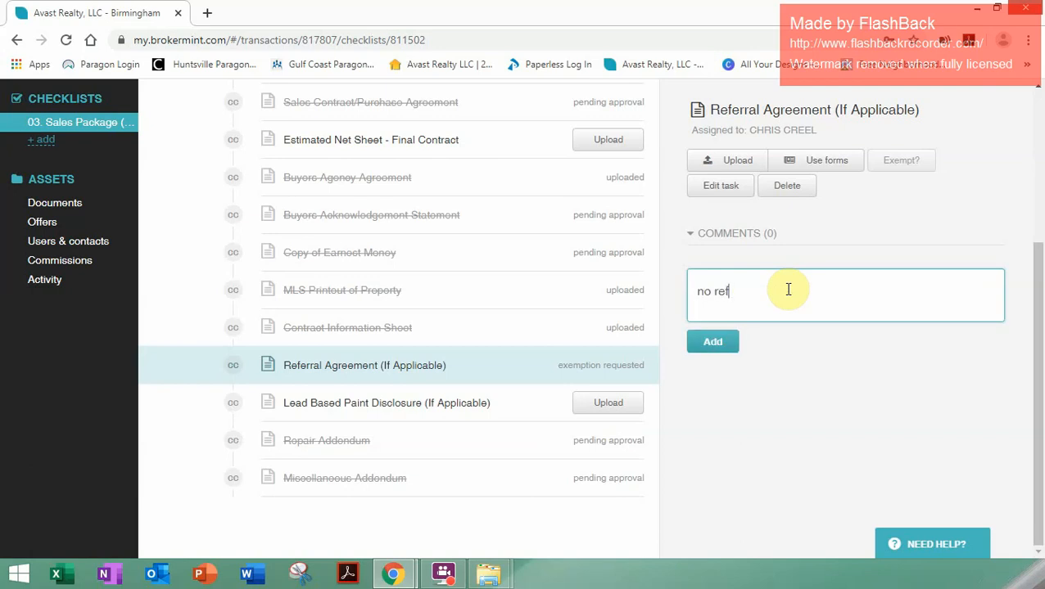
text(erral)
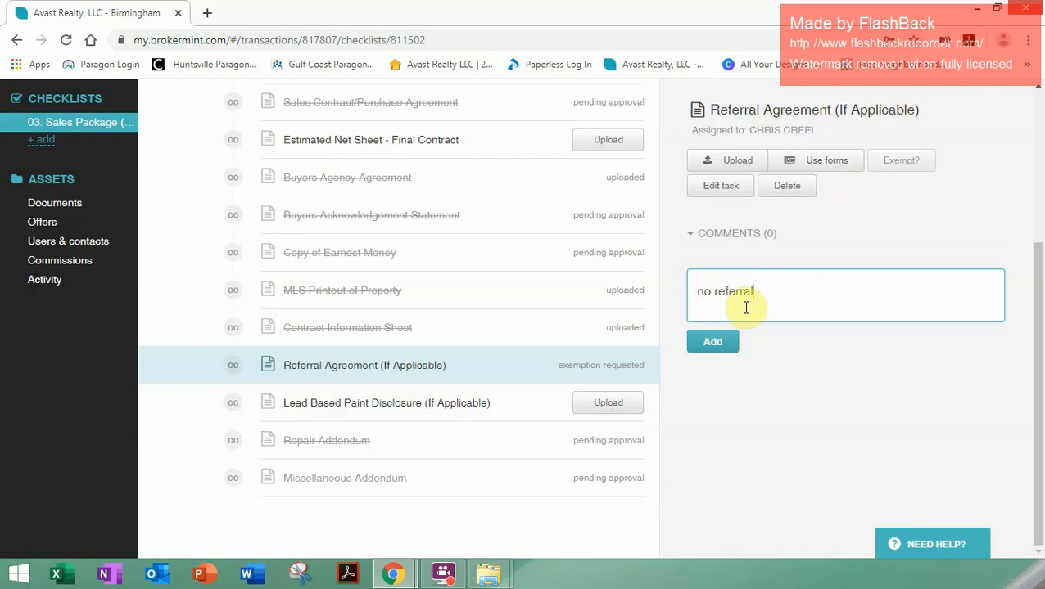
click(713, 343)
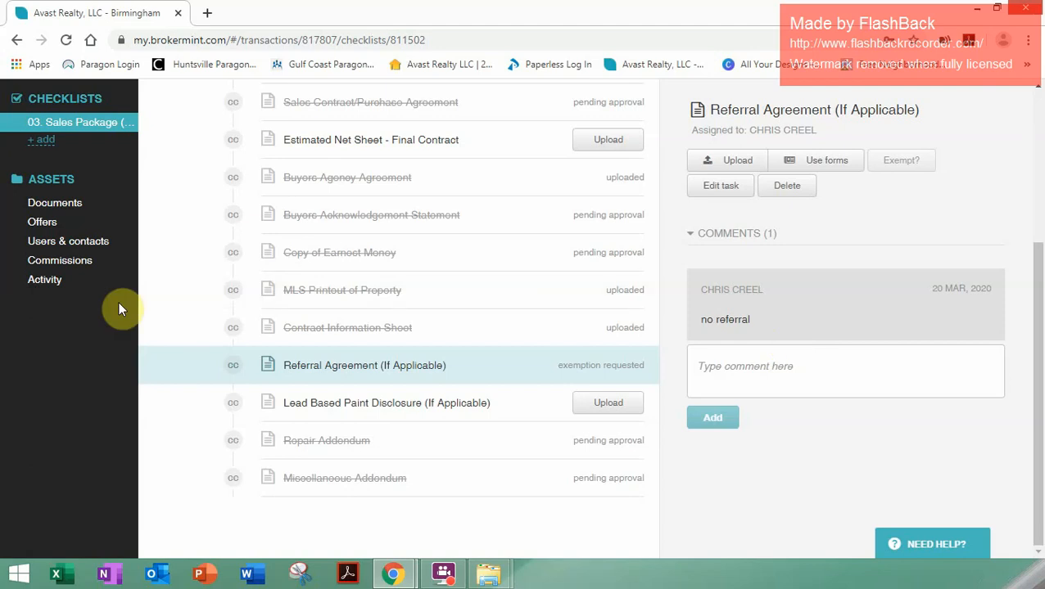
Step: Add a checklist to the transaction from the 07. Fell Through/Withdrawn/Cancelled template
scroll(117, 302, up, 3)
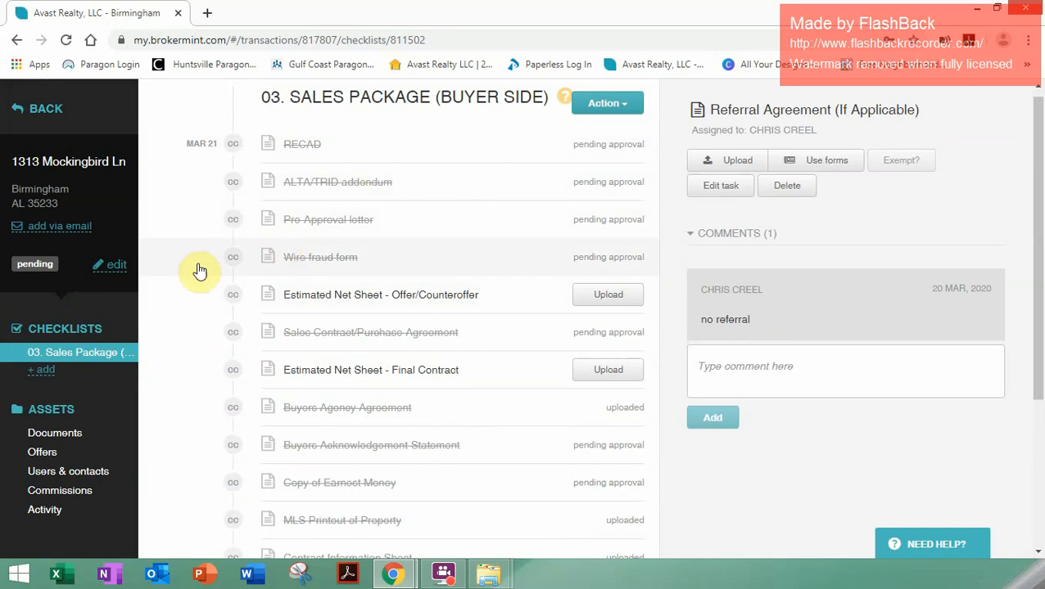
click(49, 370)
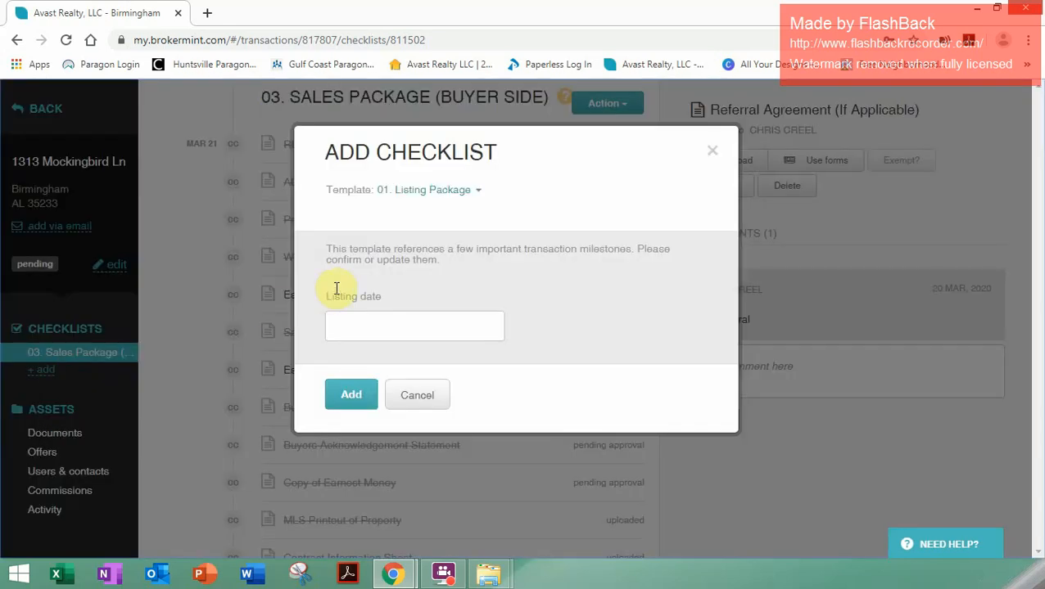
click(479, 193)
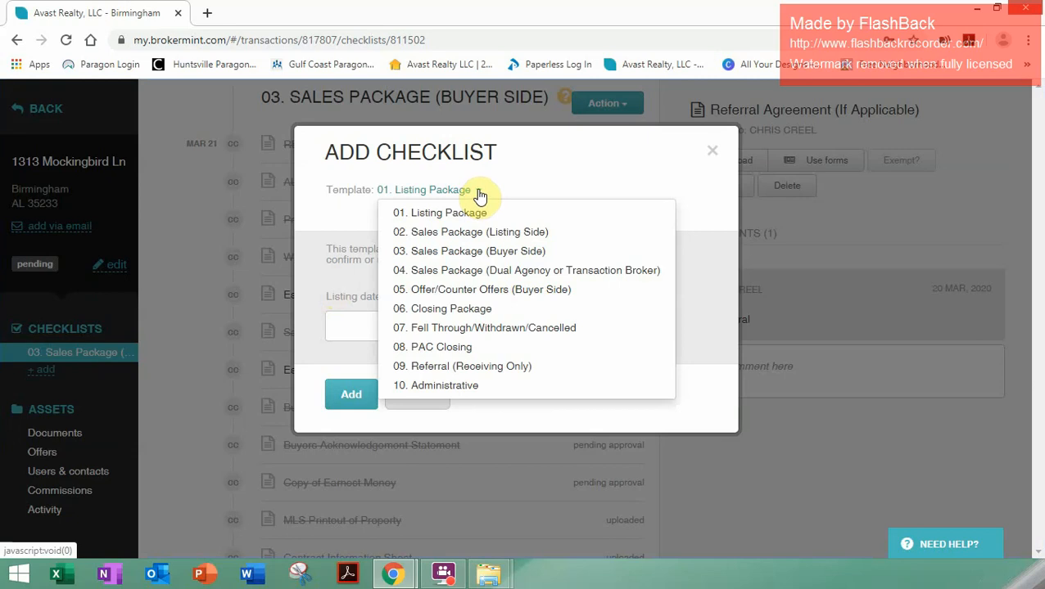
click(517, 328)
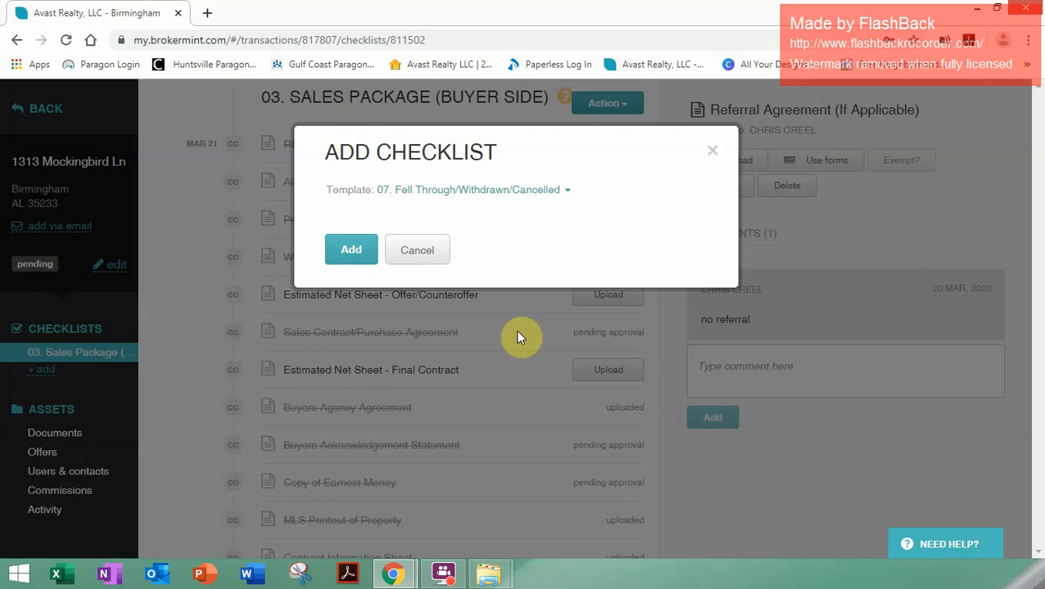
click(365, 251)
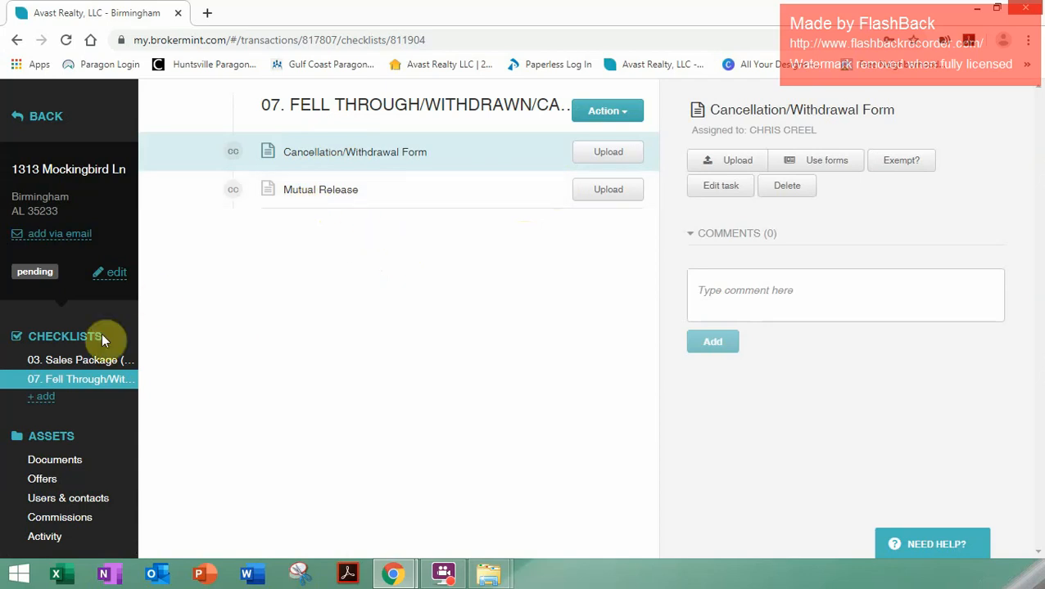
Step: Create a new task named "Additional Addendum" in the 03. Sales Package (Buyer Side) checklist
click(91, 361)
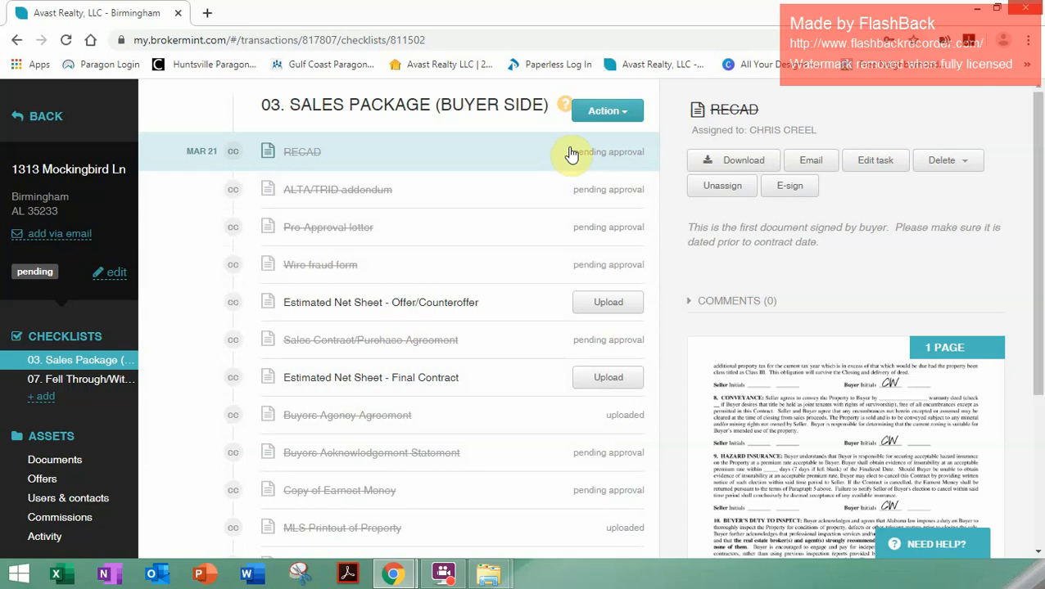
click(610, 114)
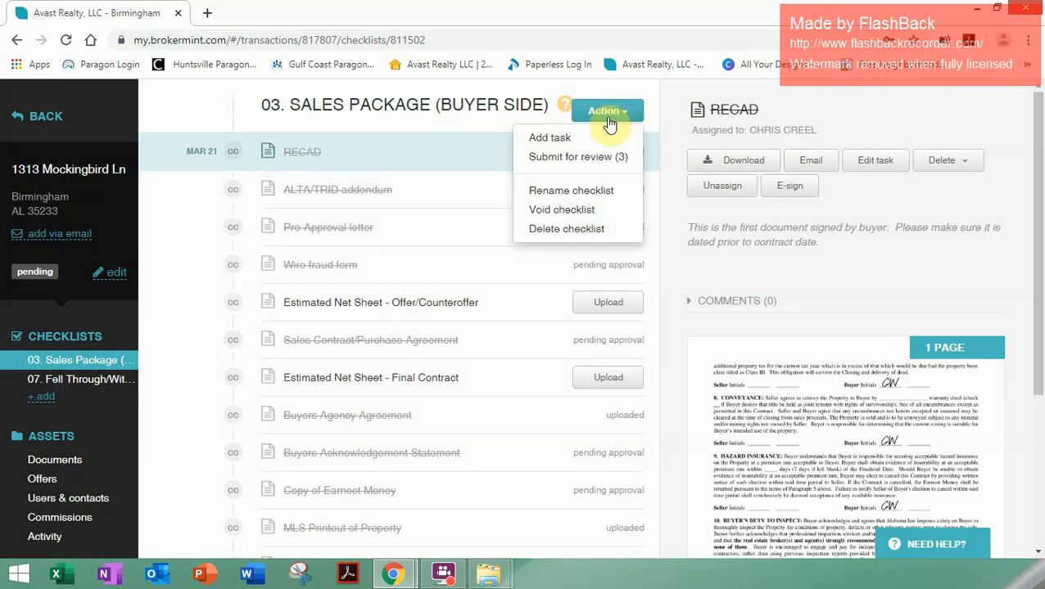
click(551, 138)
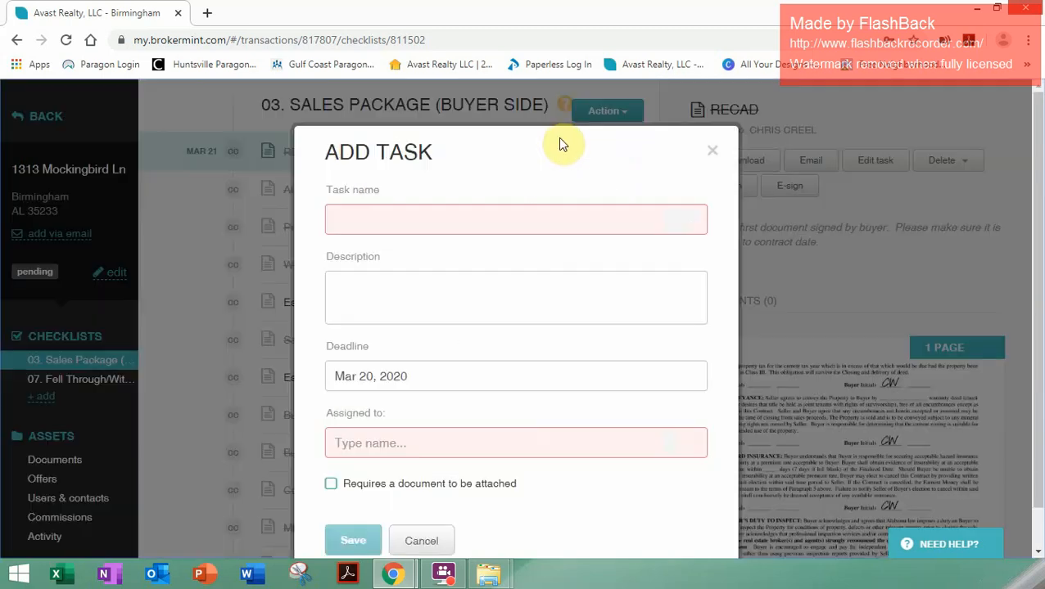
click(443, 225)
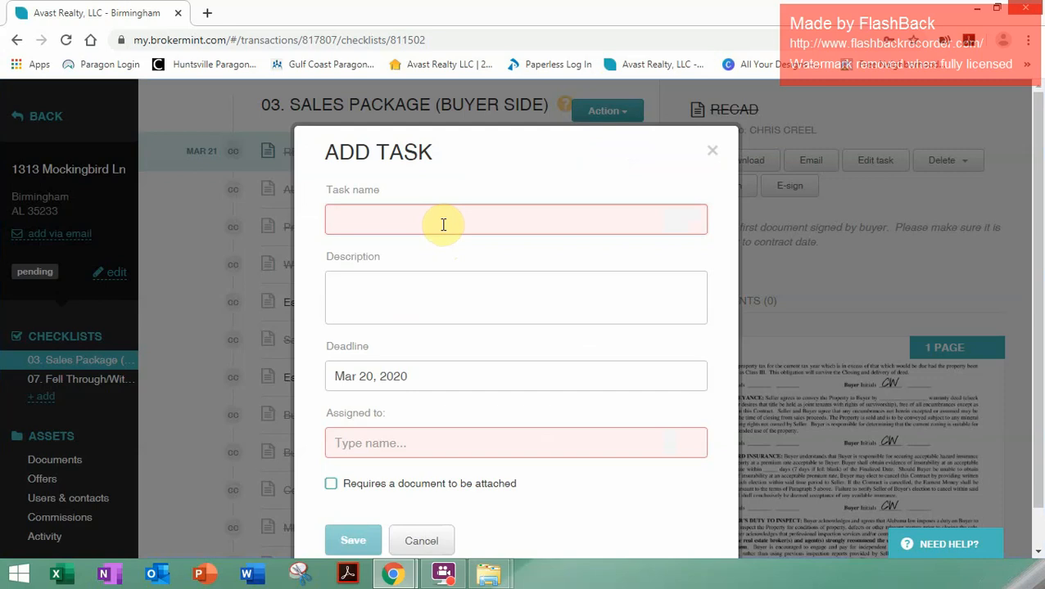
text(Addi)
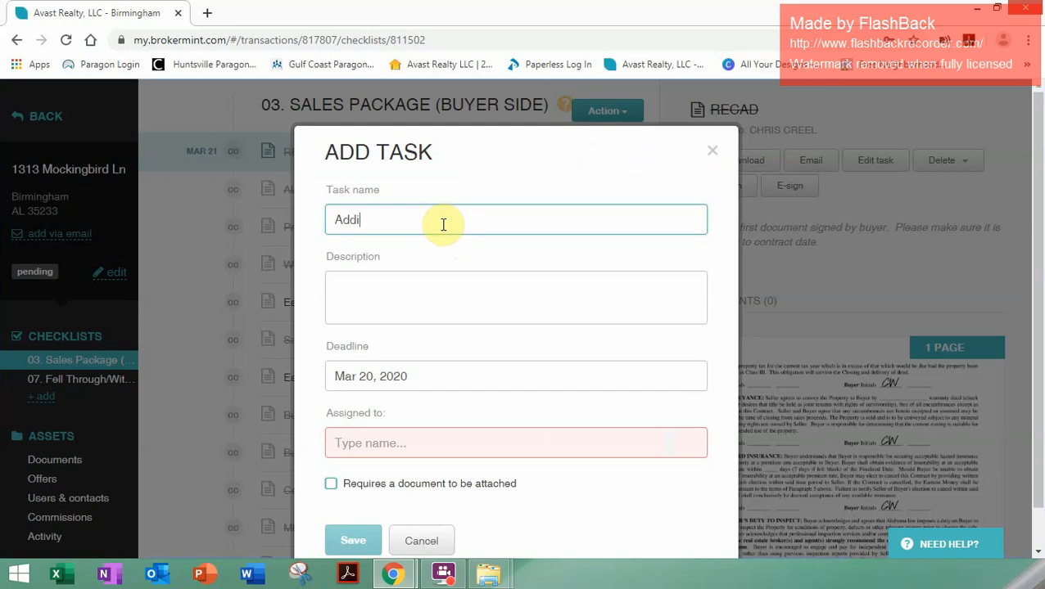
text(tional Addendum)
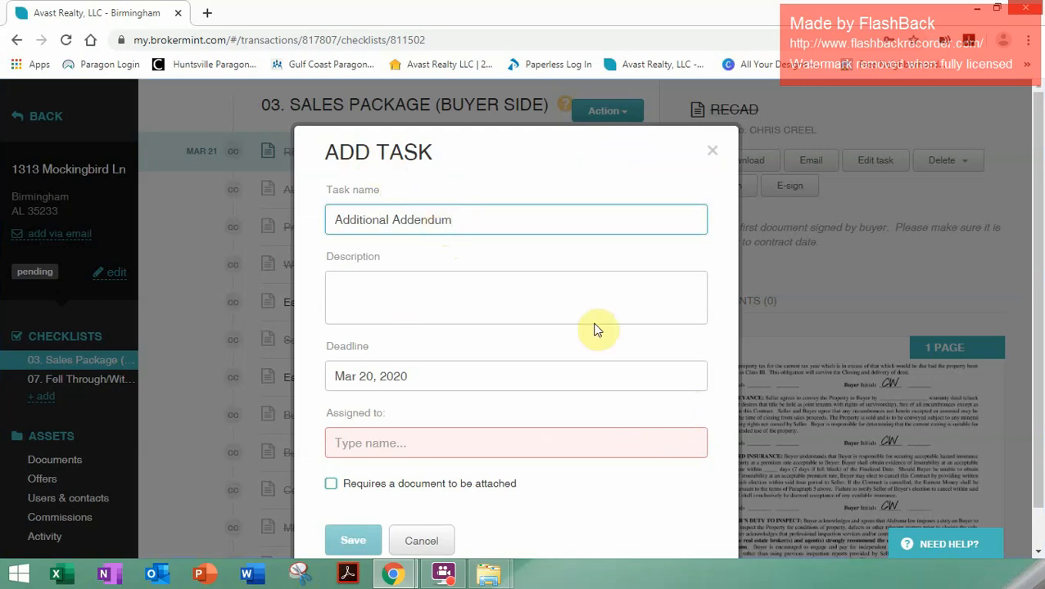
Step: Assign the new task to the transaction owner, require a document to be attached, and save it
scroll(517, 294, down, 1)
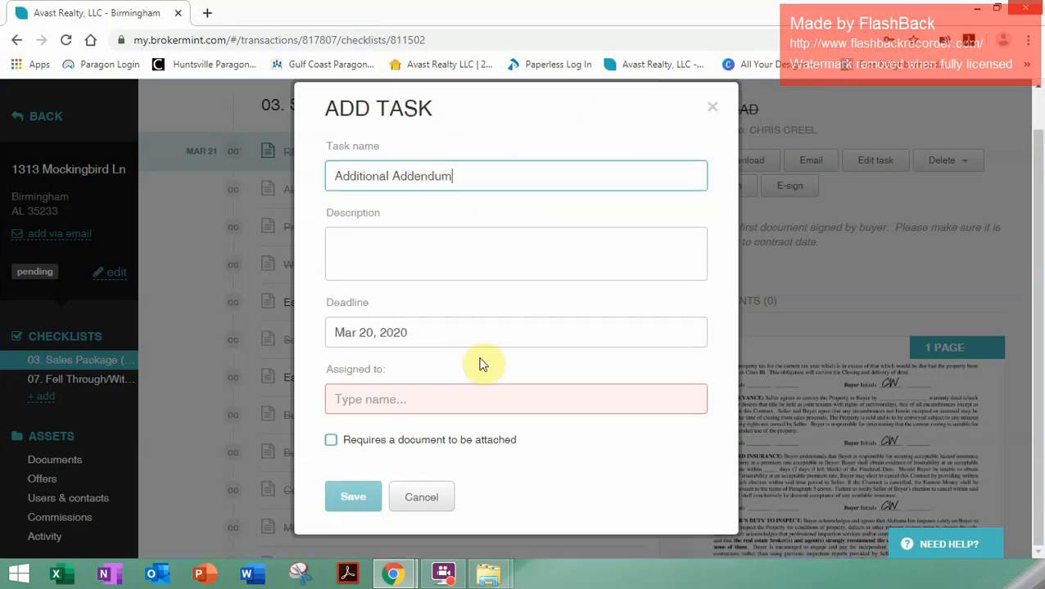
click(478, 386)
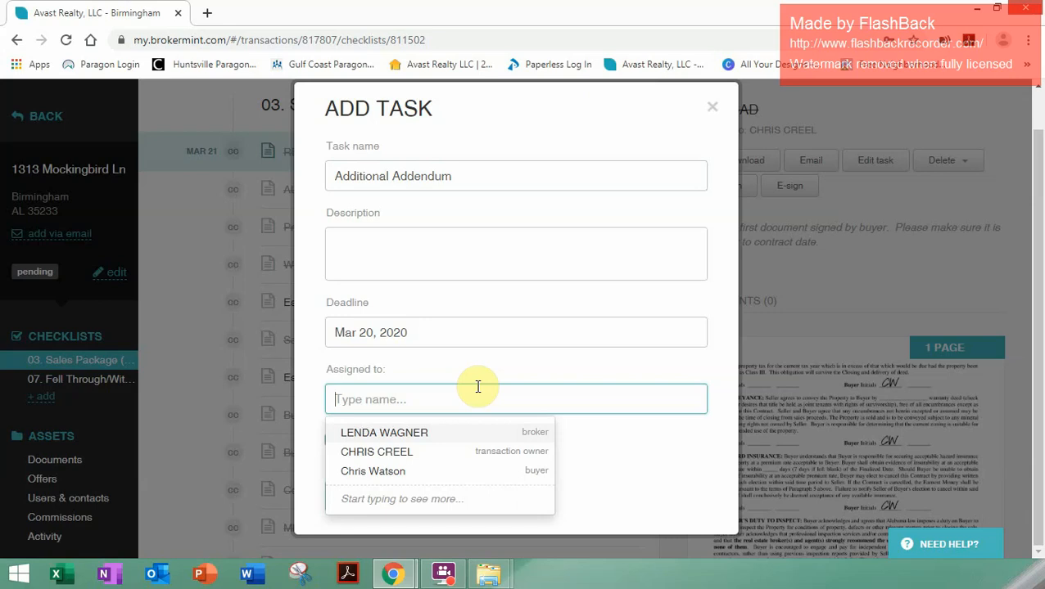
click(400, 453)
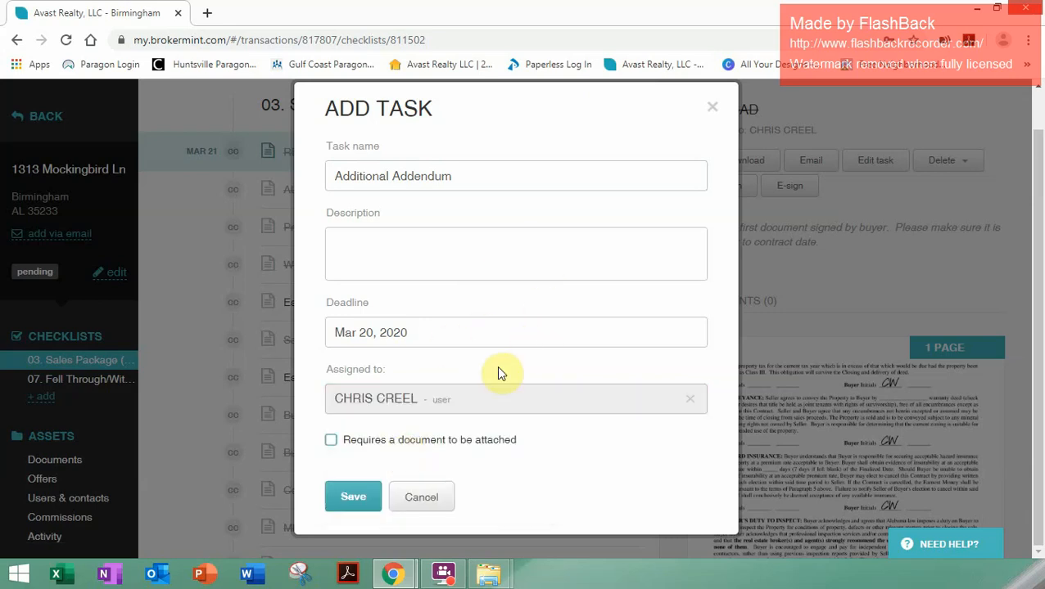
click(345, 444)
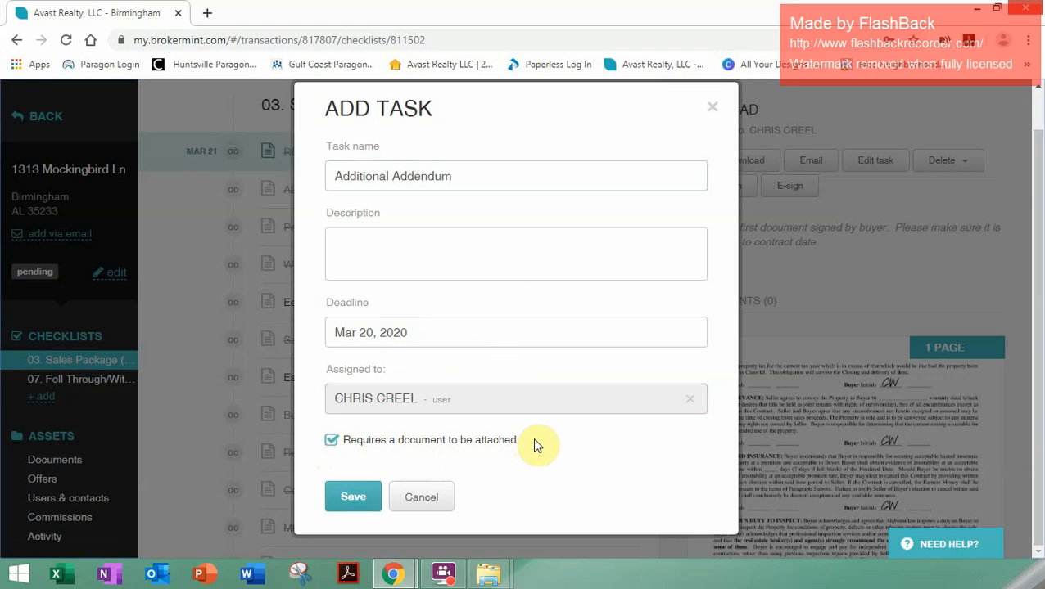
click(350, 497)
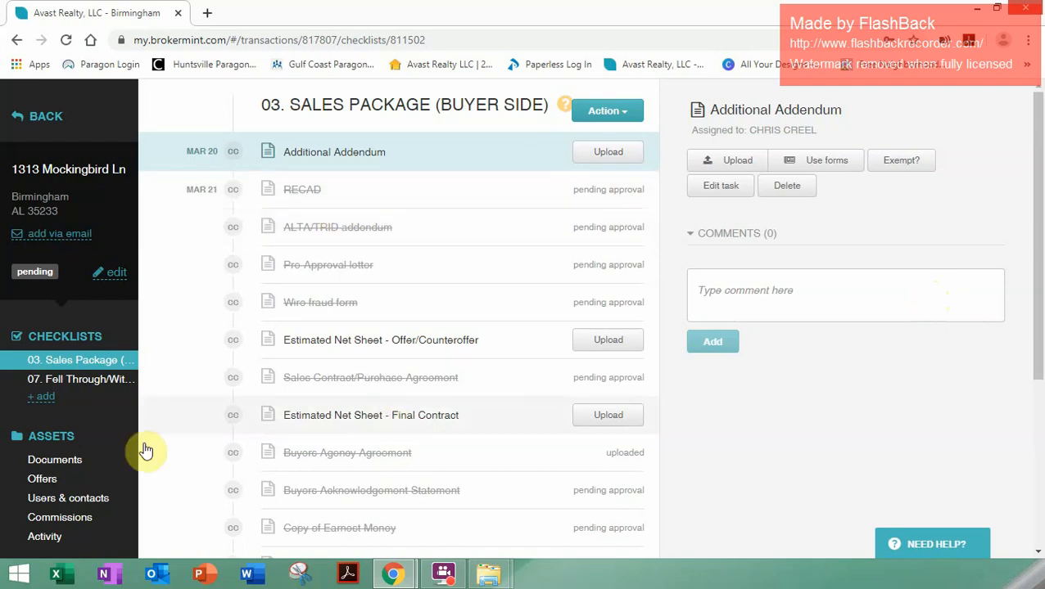
Step: View the transaction's unsorted documents, and open the file chooser for the Additional Addendum task, closing it without uploading a file
click(69, 464)
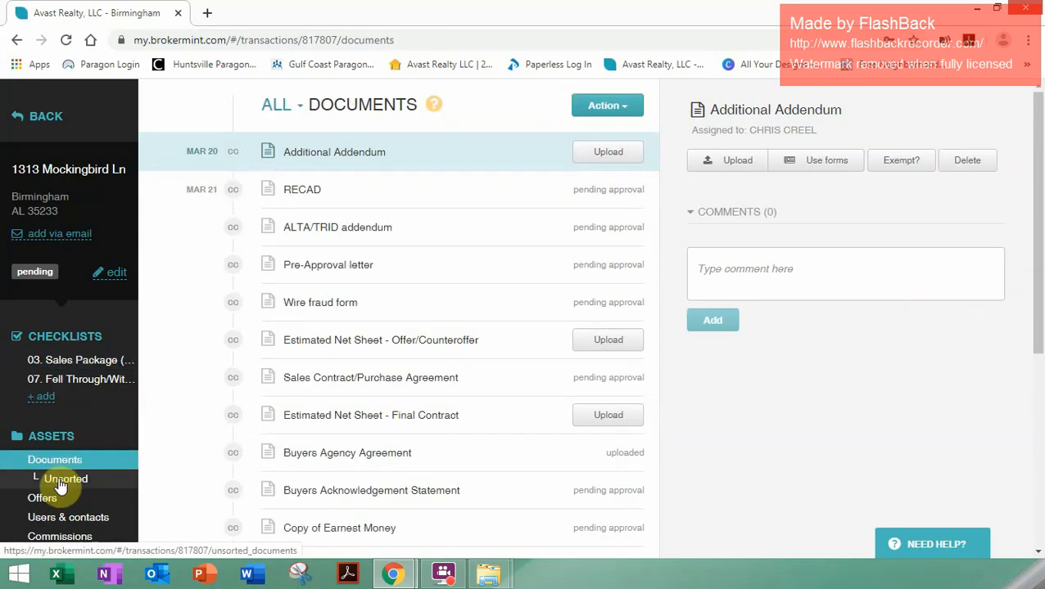
click(46, 482)
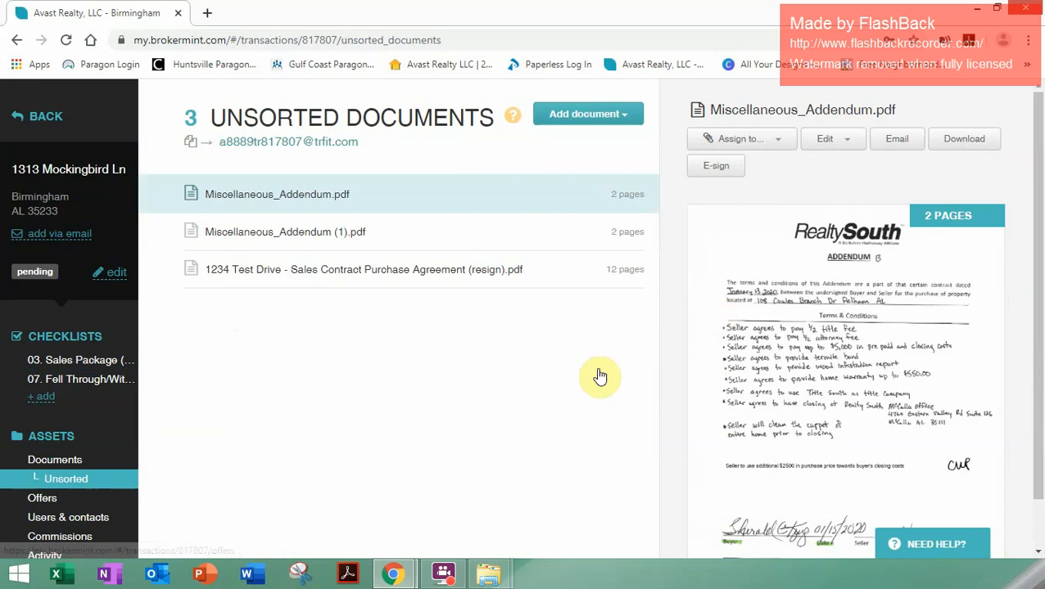
click(69, 460)
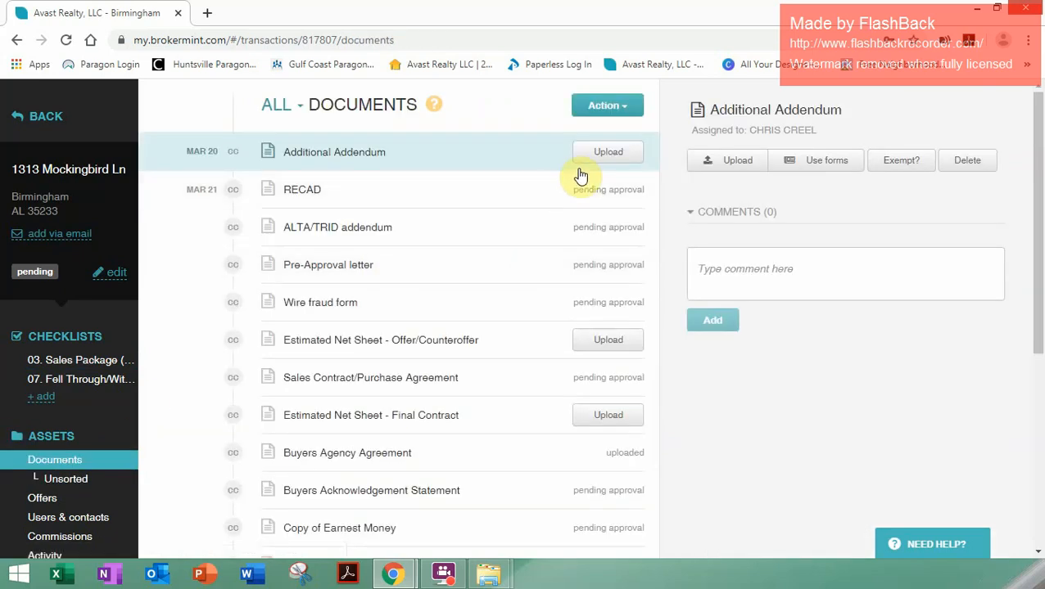
click(593, 164)
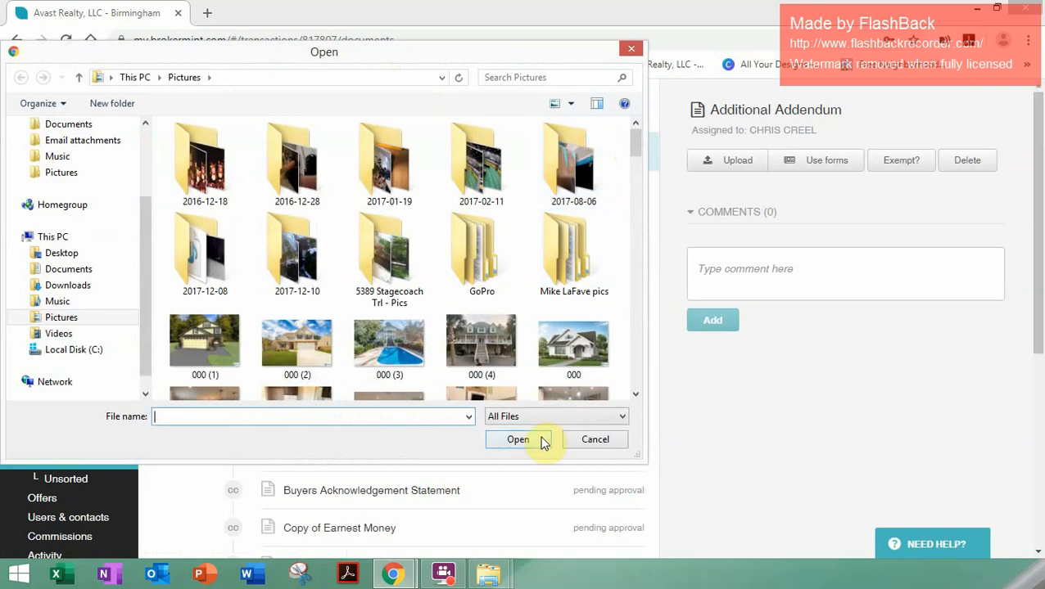
click(576, 443)
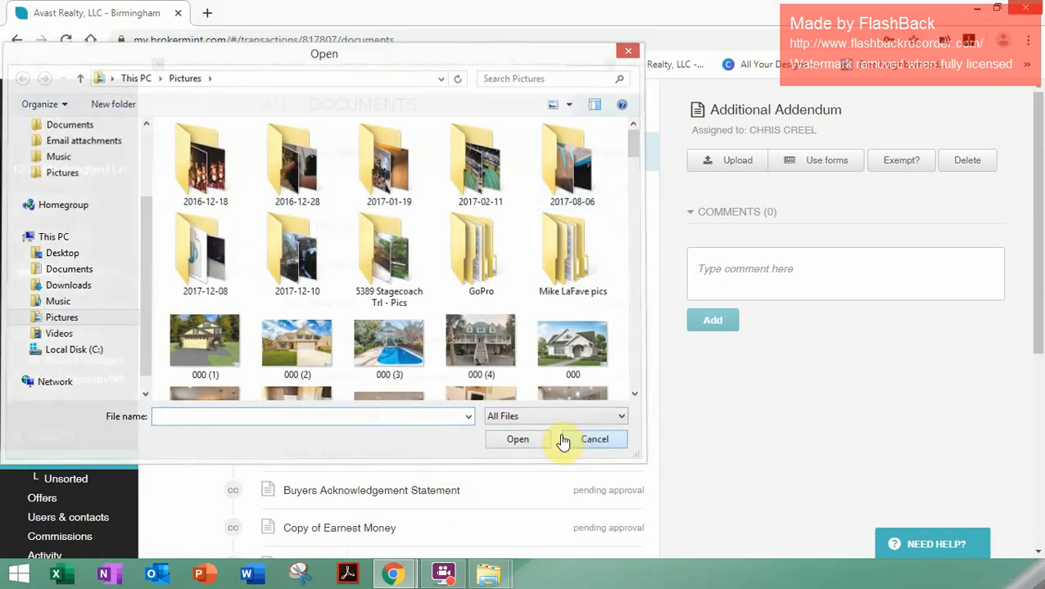